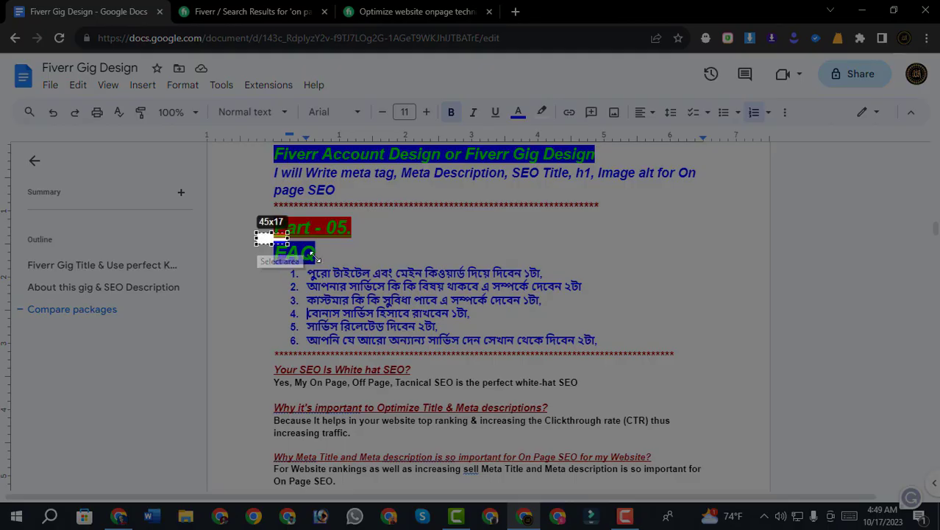
Step: Switch to the Fiverr gig on website on-page technical SEO and view its FAQ section
click(328, 285)
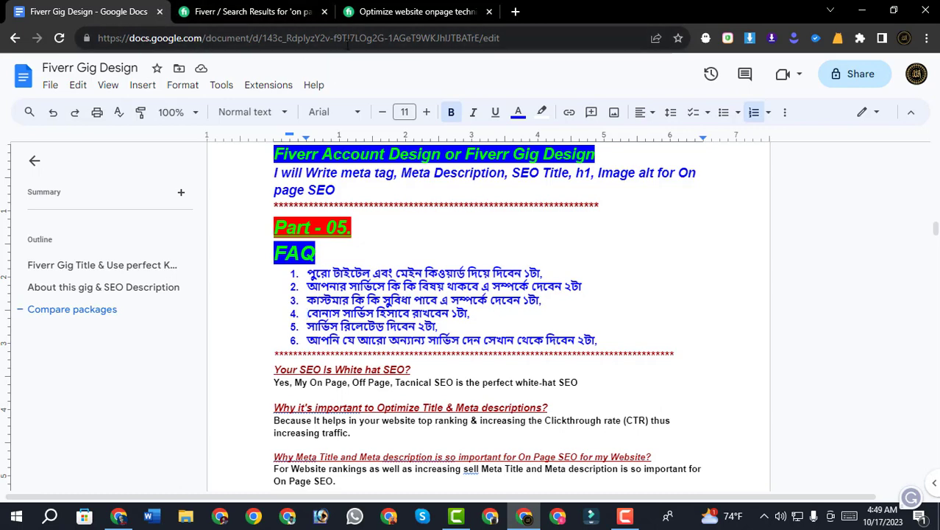
click(412, 12)
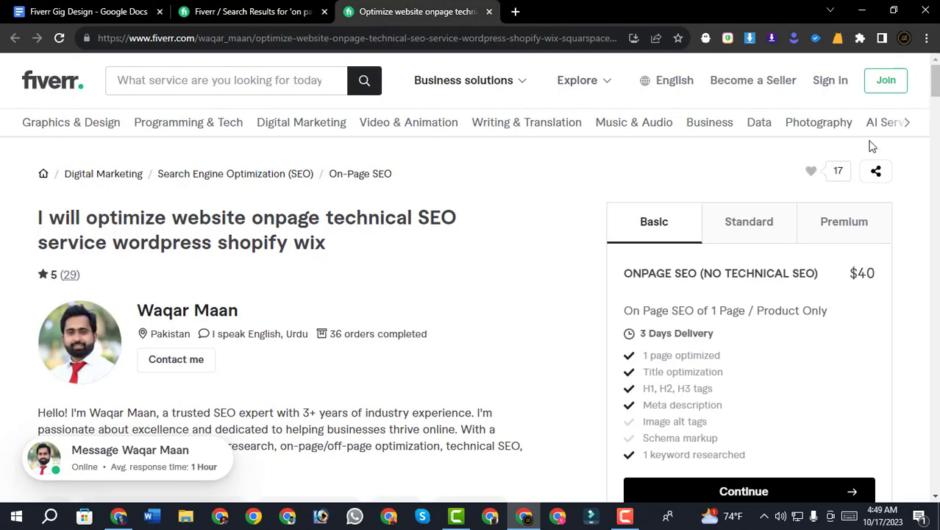
drag(935, 94, 936, 247)
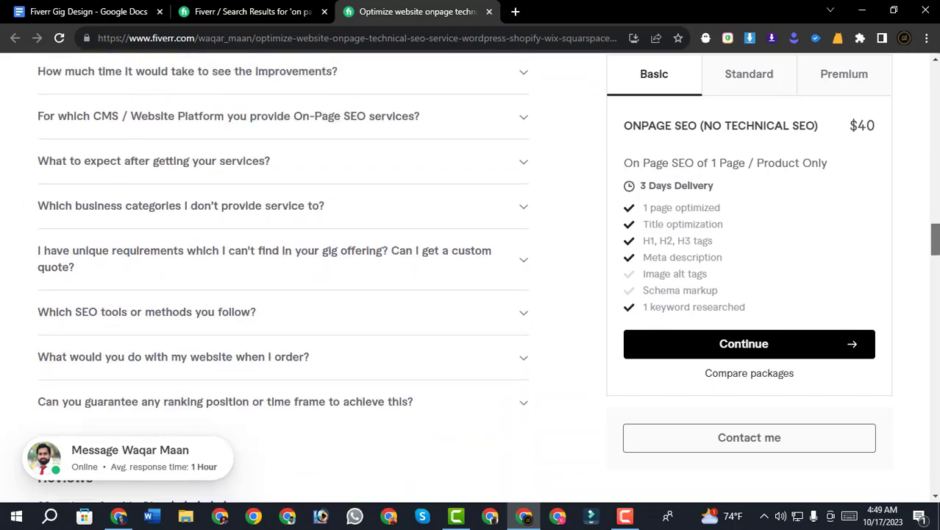
scroll(537, 252, up, 2)
Step: Capture the gig's FAQ area, outline the FAQ heading and the first three questions with red rectangles, and discard the capture
key(Print)
drag(5, 125, 173, 189)
mouse_move(301, 257)
mouse_down()
mouse_move(531, 437)
mouse_move(574, 458)
mouse_up()
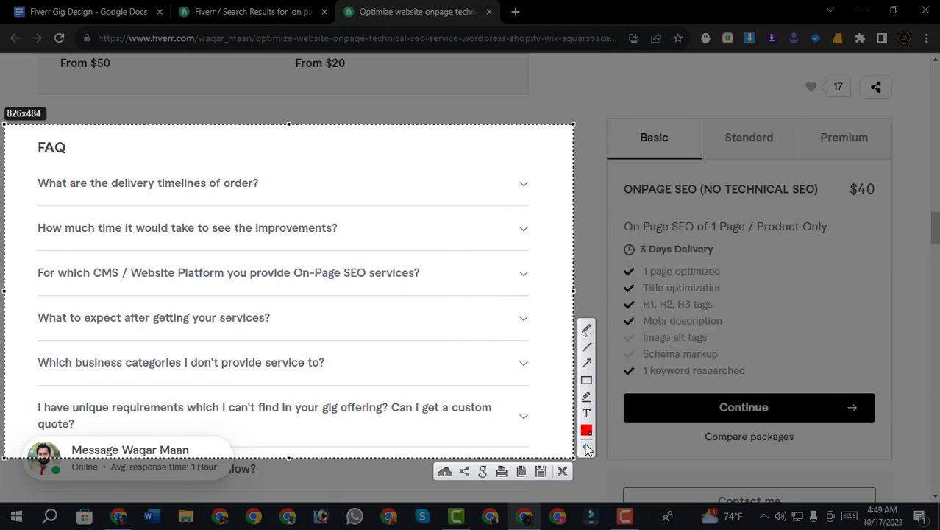
click(586, 381)
mouse_move(29, 134)
mouse_down()
mouse_move(178, 190)
mouse_move(267, 192)
mouse_up()
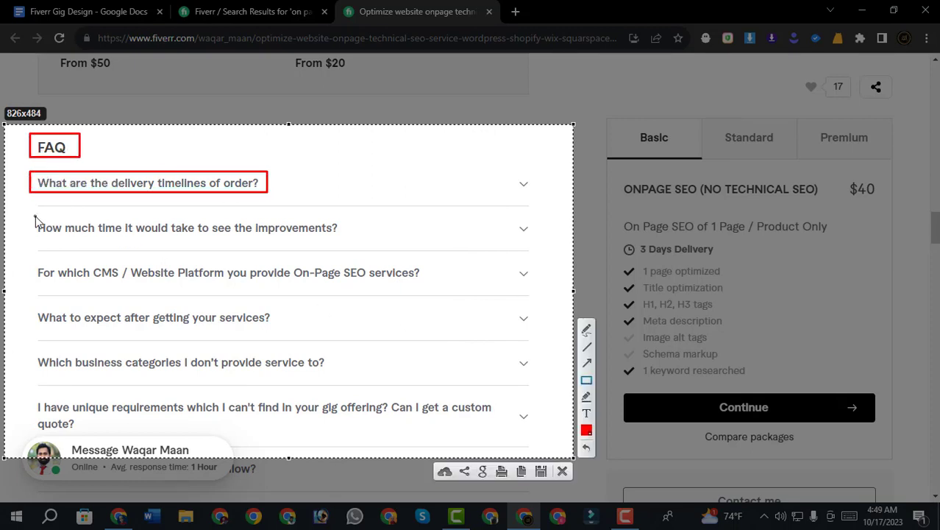
drag(28, 216, 351, 244)
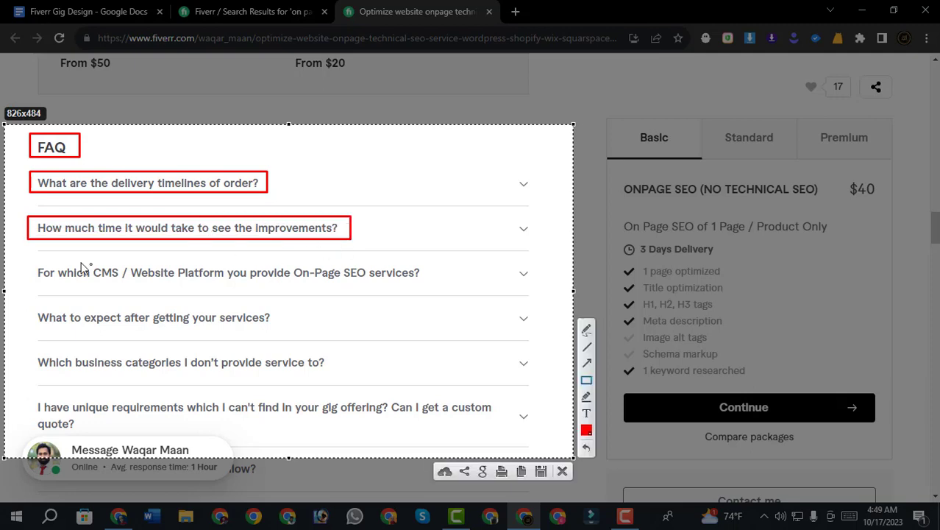
mouse_move(30, 259)
mouse_down()
mouse_move(244, 288)
mouse_move(429, 284)
mouse_up()
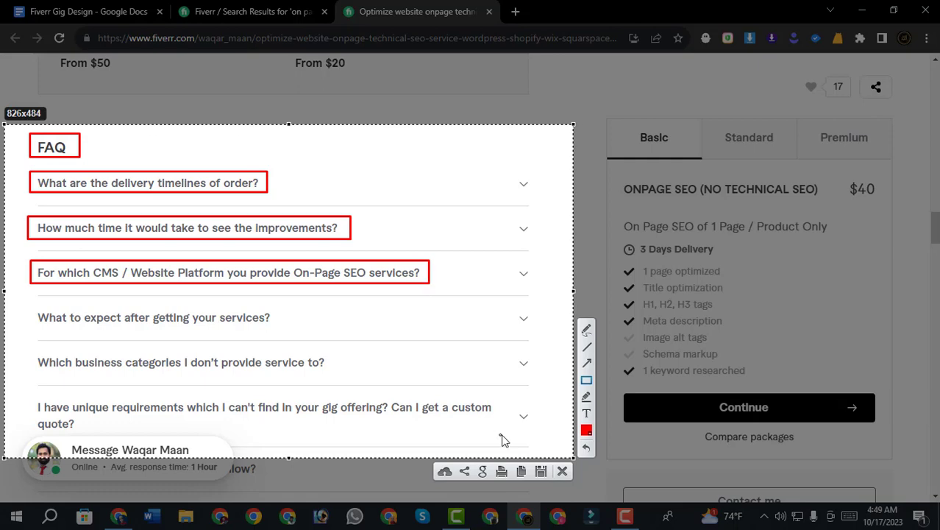
click(562, 471)
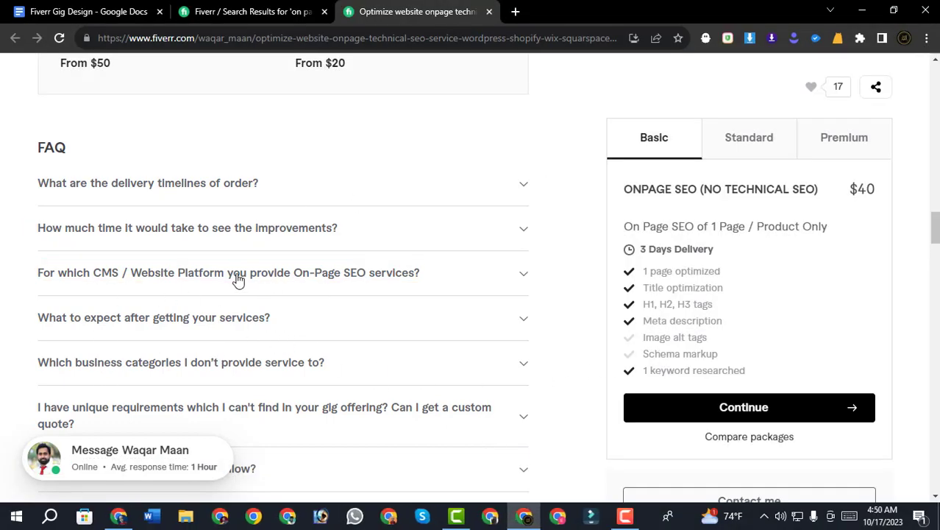
scroll(243, 272, down, 4)
scroll(240, 280, up, 3)
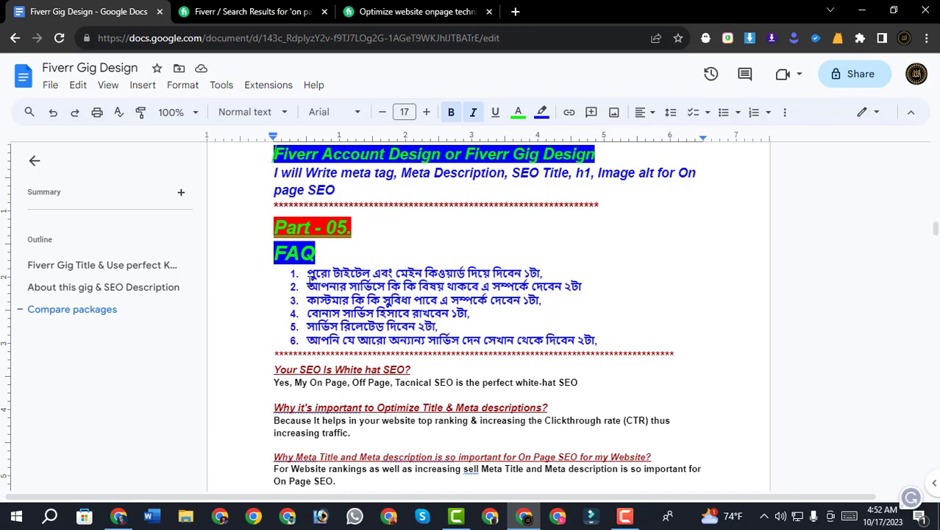
Step: Capture the document's Part - 05 FAQ page area and outline the list numbers 1 to 6 and the "I will Write meta tag" title in red
key(Print)
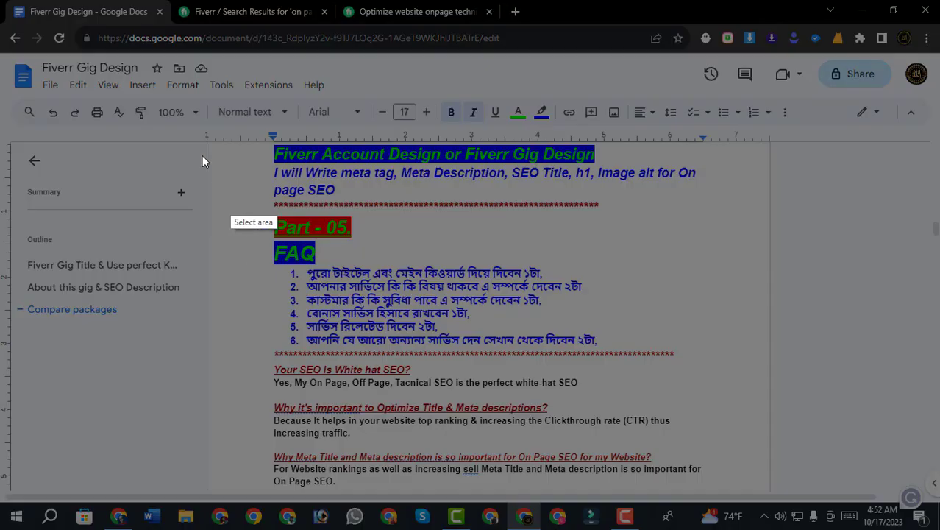
drag(189, 125, 784, 493)
drag(298, 287, 301, 350)
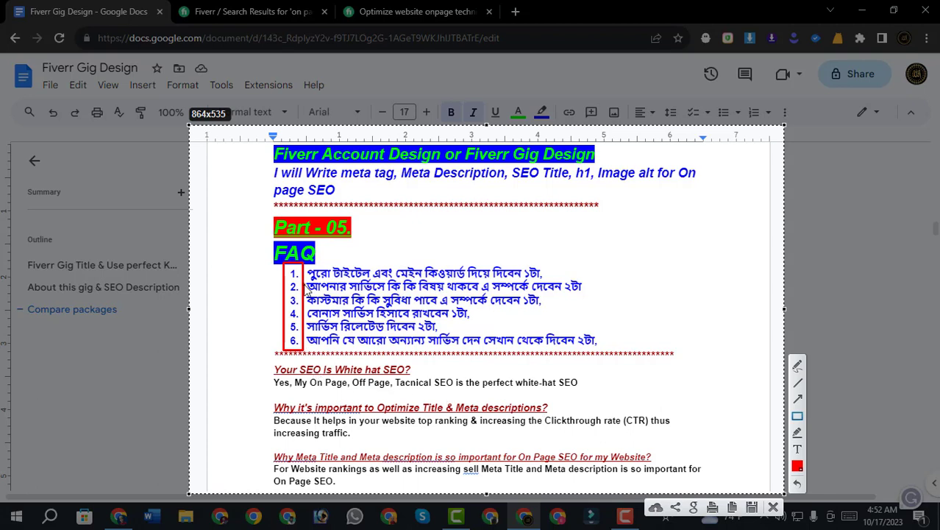
drag(267, 159, 704, 200)
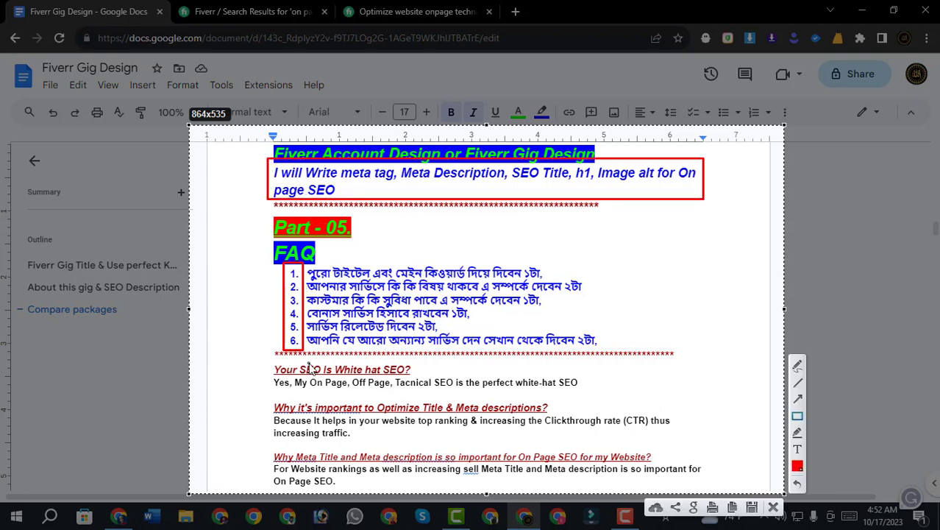
Step: Draw two red arrows pointing at the last and first numbers of the outlined FAQ list
click(798, 398)
drag(214, 367, 281, 348)
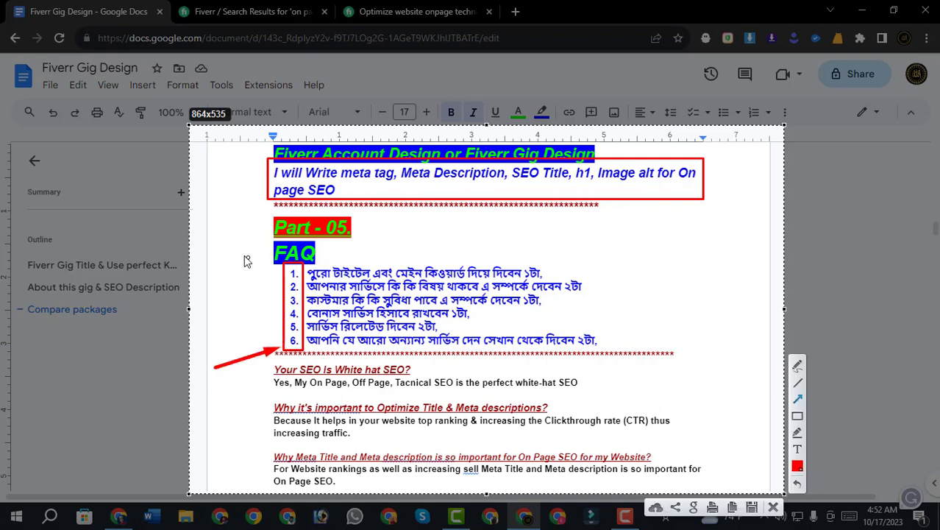
drag(222, 241, 281, 270)
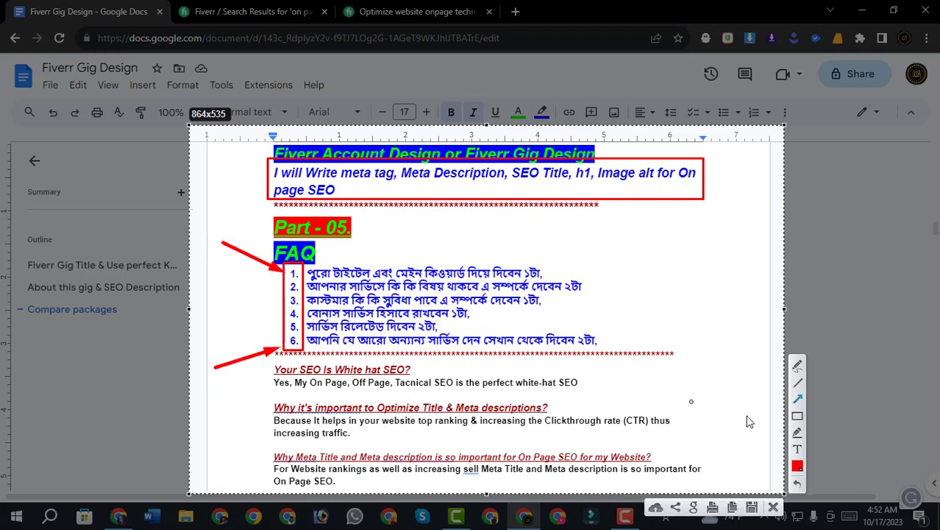
Step: Outline FAQ item 1 and the words "On page SEO" in the gig title with red rectangles
click(798, 417)
mouse_move(305, 267)
mouse_down()
mouse_move(421, 284)
mouse_move(559, 284)
mouse_up()
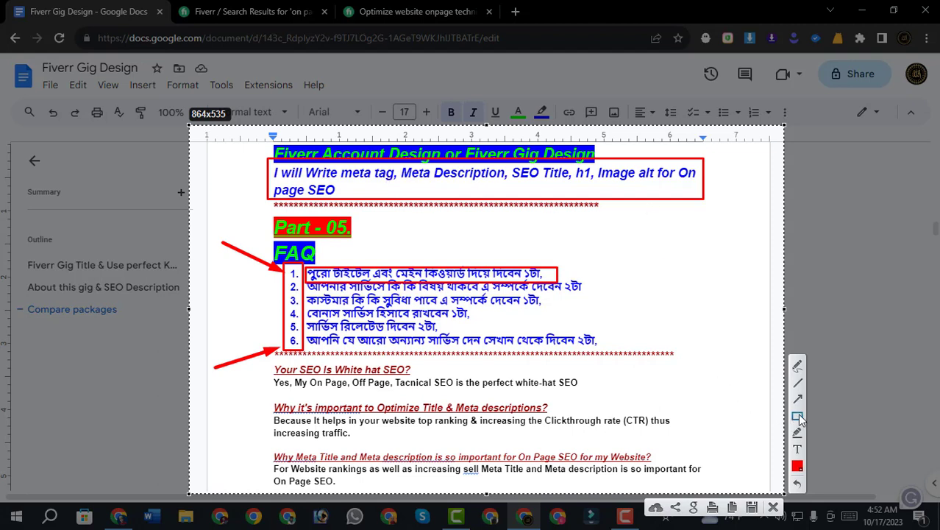
drag(678, 164, 699, 181)
drag(268, 181, 356, 199)
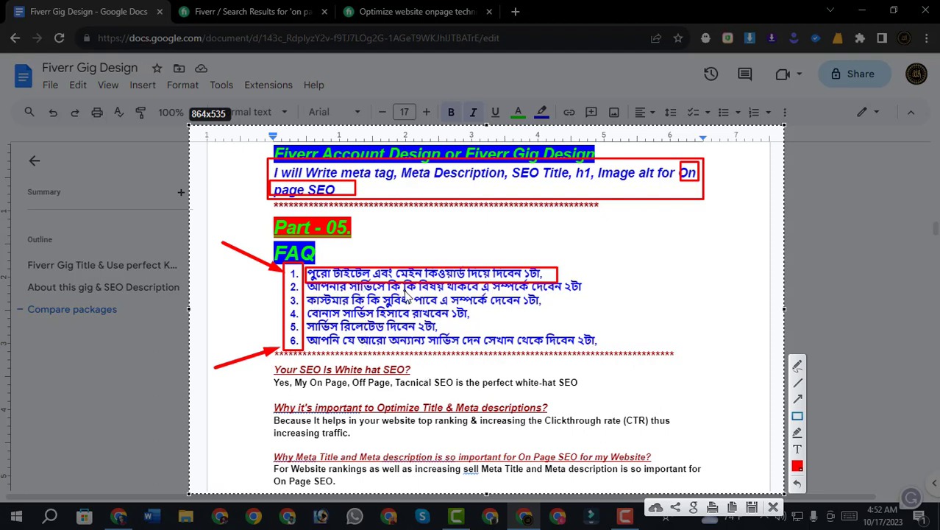
Step: Undo the last three rectangles, on "page SEO", "On" and FAQ item 1
click(795, 484)
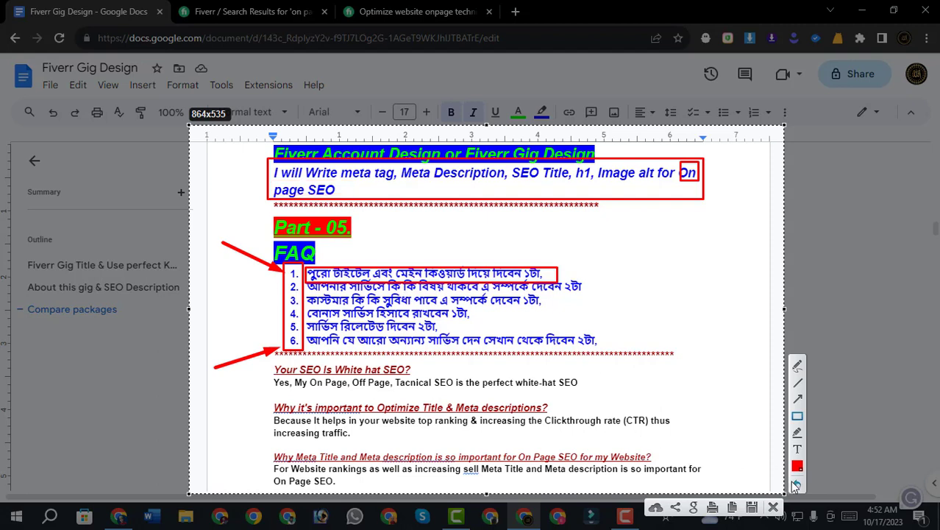
click(795, 484)
click(795, 484)
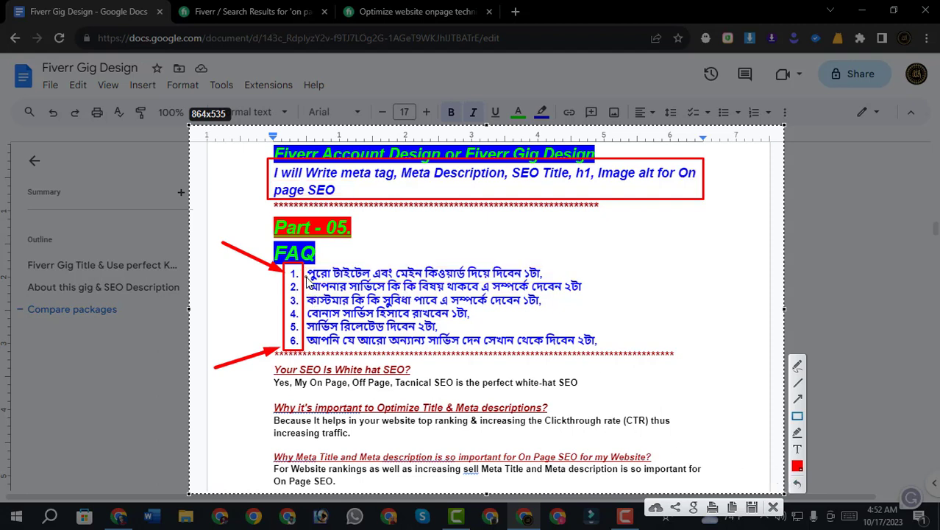
Step: Outline FAQ item 2 and the title keywords On page SEO, meta tag, Meta Description, SEO Title, h1 and Image alt in red
mouse_move(307, 278)
mouse_down()
mouse_move(339, 291)
mouse_move(589, 298)
mouse_up()
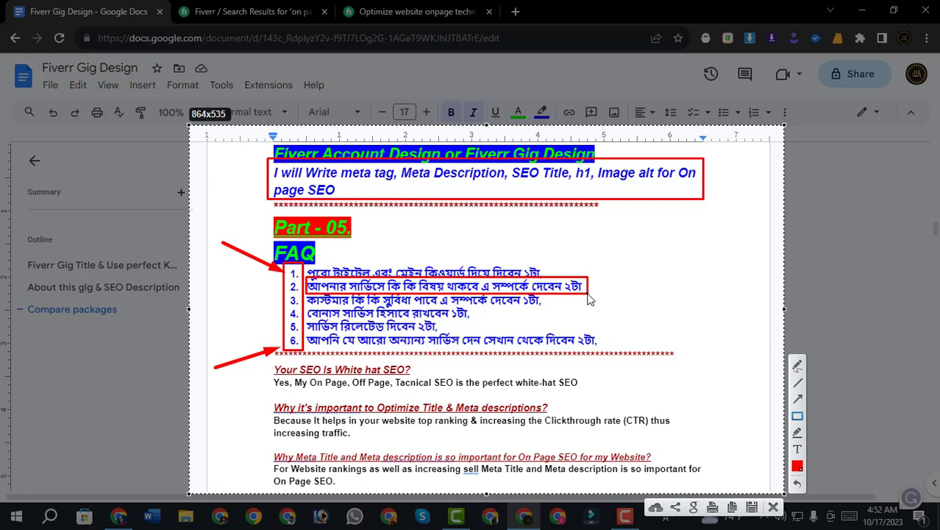
drag(679, 162, 702, 185)
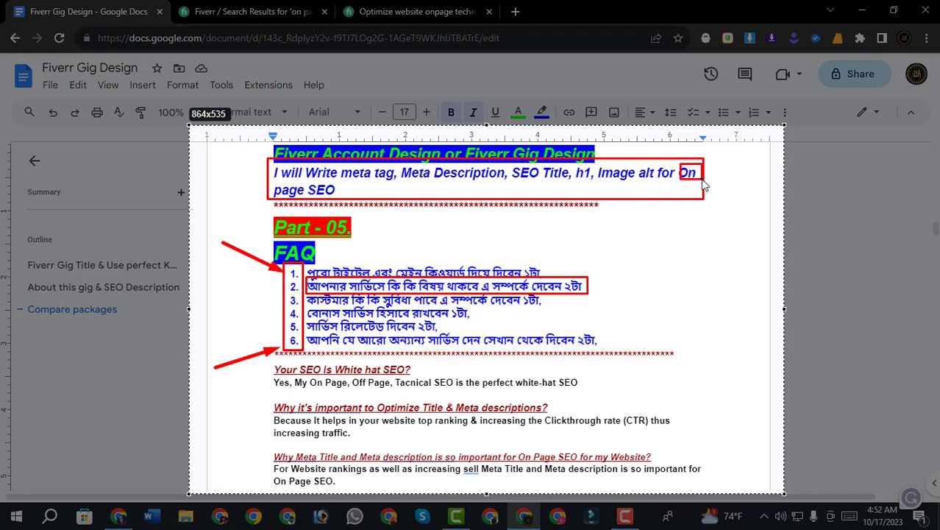
drag(277, 182, 346, 197)
mouse_move(342, 163)
mouse_down()
mouse_move(396, 182)
mouse_move(402, 166)
mouse_move(473, 183)
mouse_move(595, 175)
mouse_move(658, 184)
mouse_up()
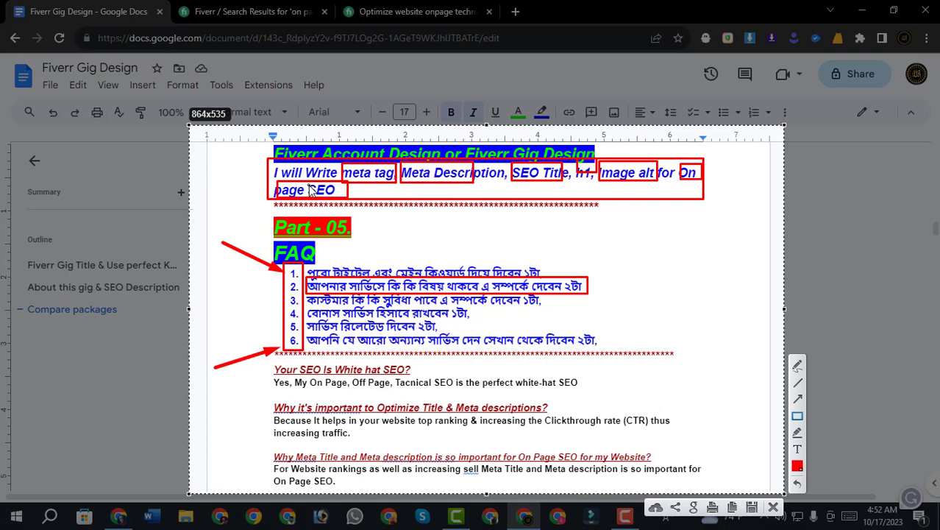
Step: Draw red arrows pointing at meta tag, Meta Description, SEO Title, Image alt and h1 in the gig title
drag(412, 261, 360, 175)
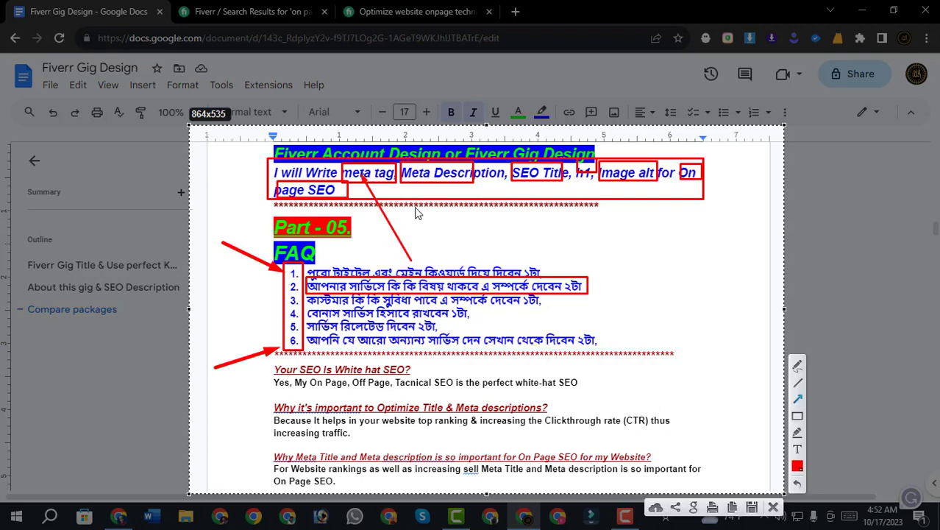
drag(495, 239, 451, 180)
drag(602, 237, 528, 185)
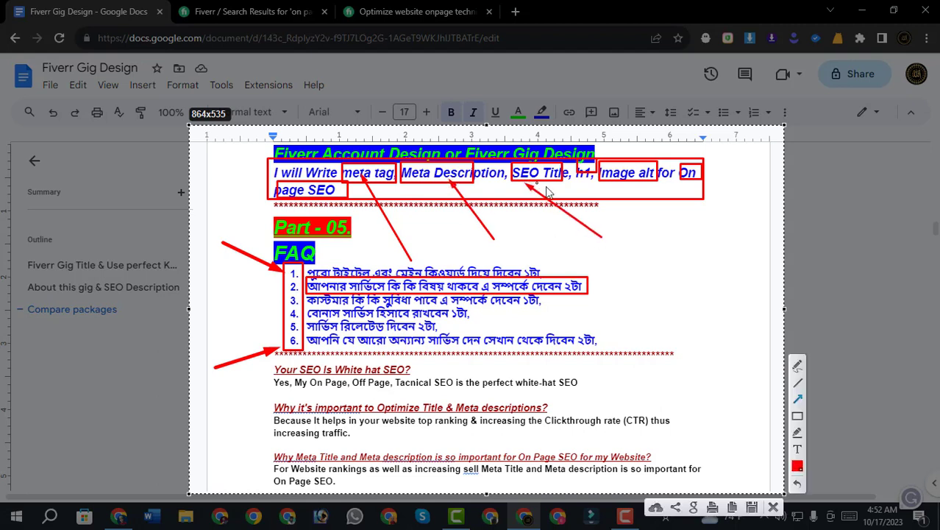
drag(691, 261, 618, 189)
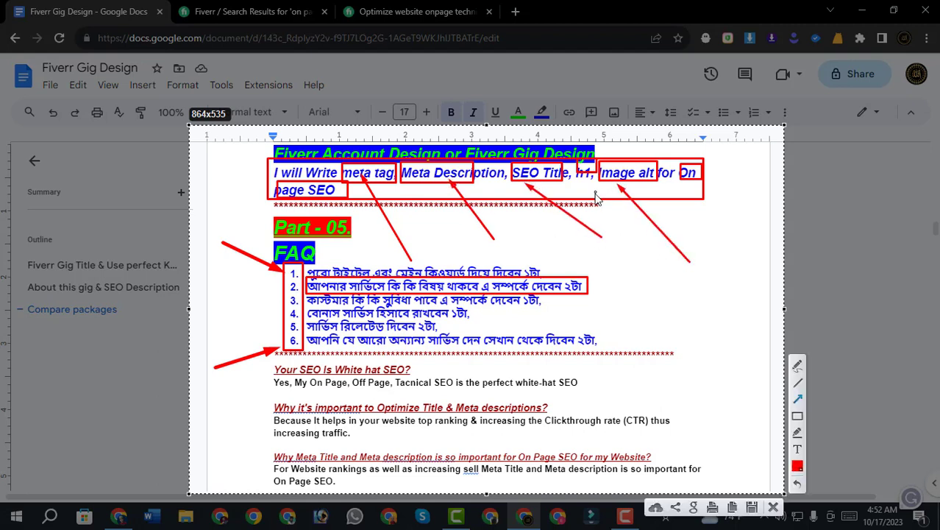
drag(626, 241, 580, 175)
Step: Outline FAQ items 3, 4, 5 and 6 with separate red rectangles
click(797, 416)
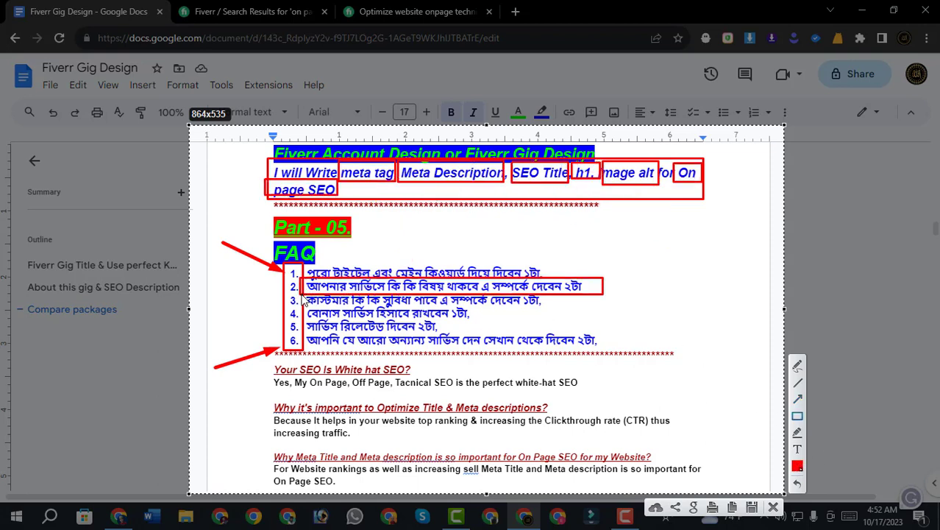
drag(300, 298, 556, 309)
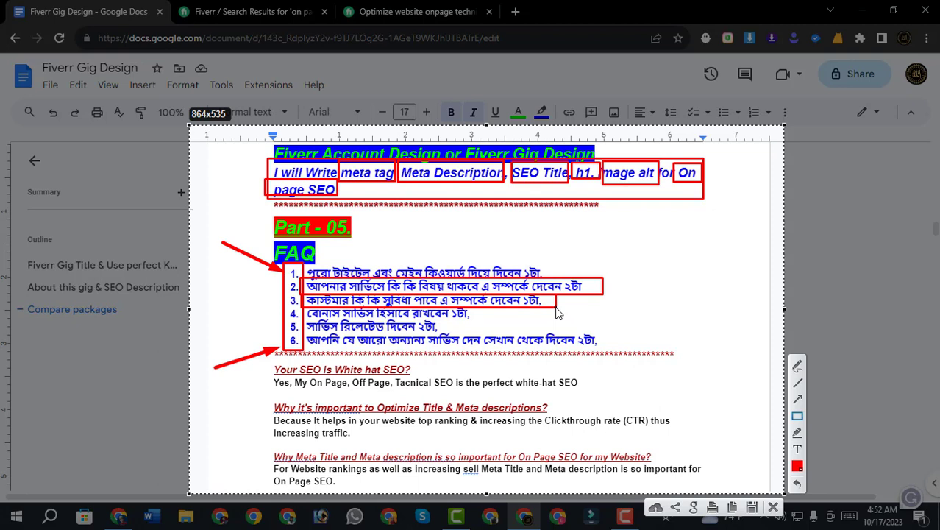
mouse_move(301, 307)
mouse_down()
mouse_move(309, 321)
mouse_move(491, 328)
mouse_up()
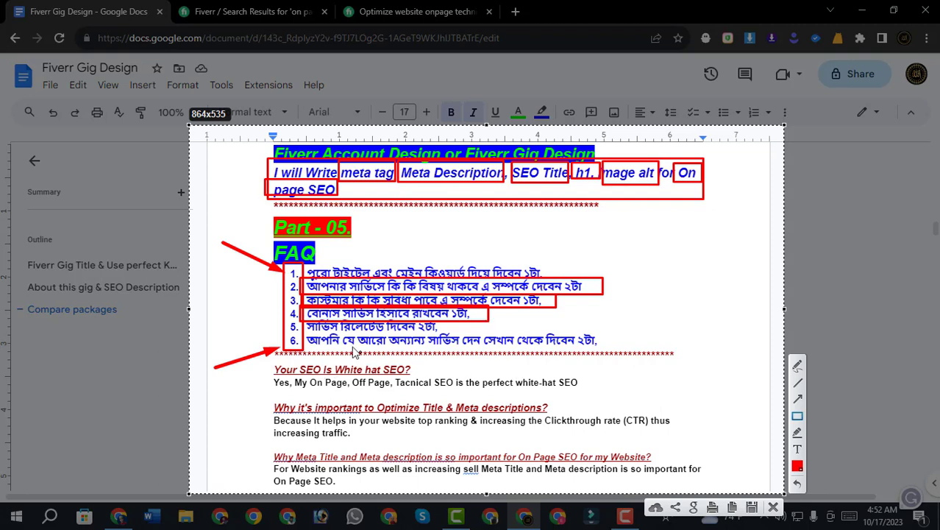
mouse_move(298, 316)
mouse_down()
mouse_move(327, 328)
mouse_move(468, 331)
mouse_up()
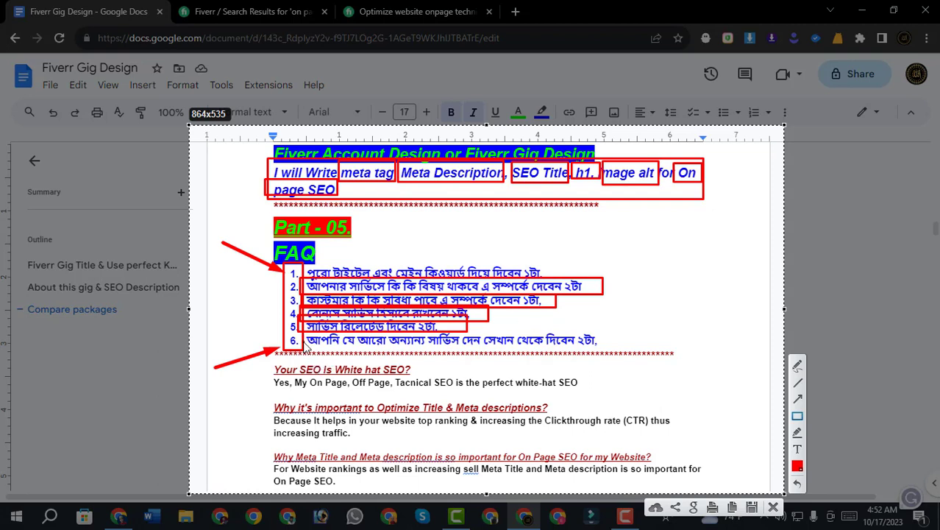
mouse_move(300, 329)
mouse_down()
mouse_move(346, 348)
mouse_move(619, 355)
mouse_up()
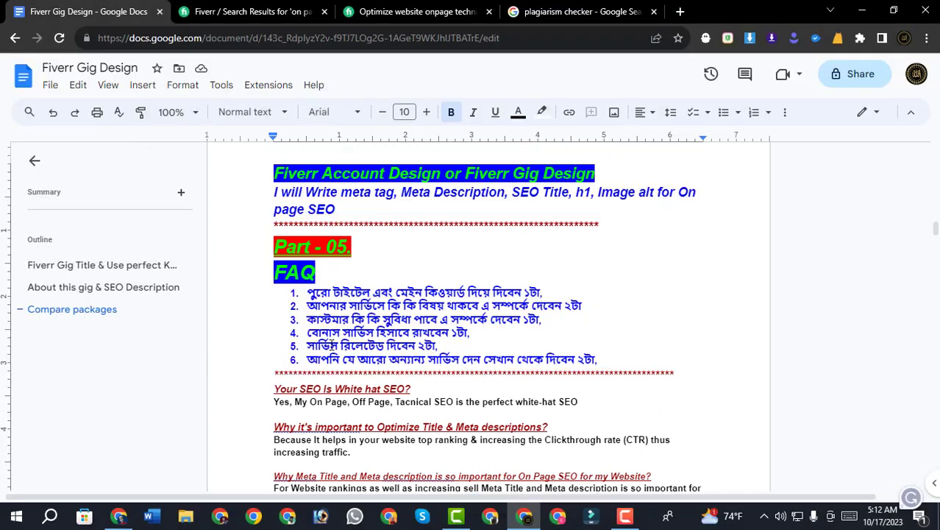
Step: Select the document's FAQ section from the FAQ heading down through the questions and answers below it
scroll(255, 263, down, 3)
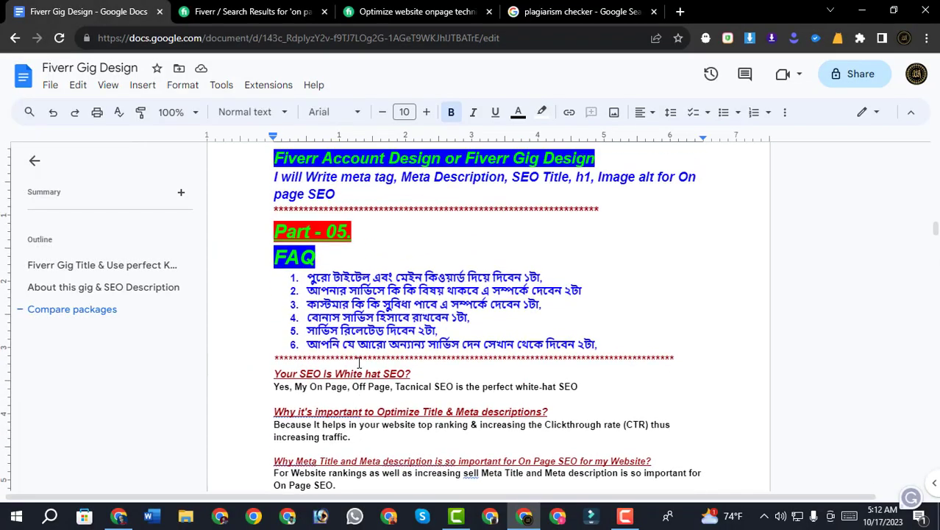
drag(272, 251, 324, 491)
drag(324, 524, 359, 454)
scroll(328, 298, down, 4)
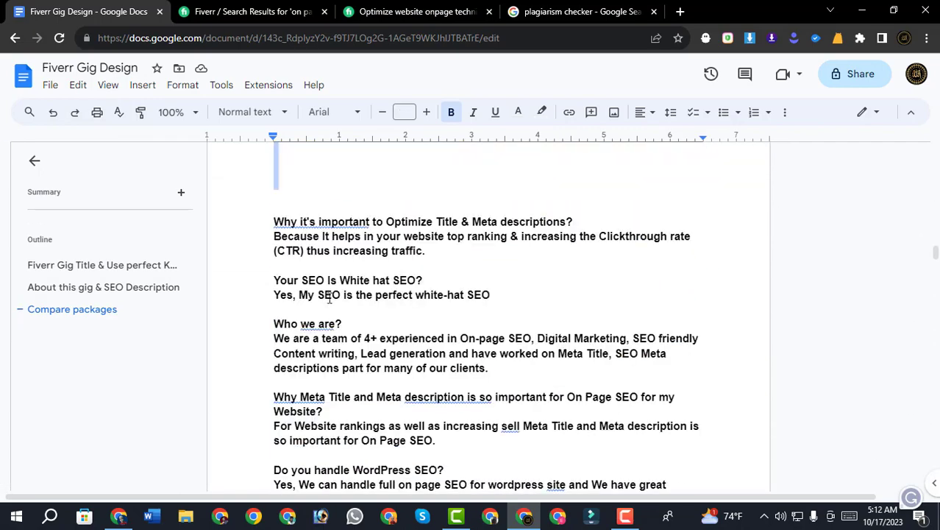
Step: Copy the plain FAQ text from "Why it's important to Optimize Title & Meta descriptions?" through the GoDaddy website SEO answer, and return to the formatted FAQ
click(271, 225)
drag(270, 225, 472, 421)
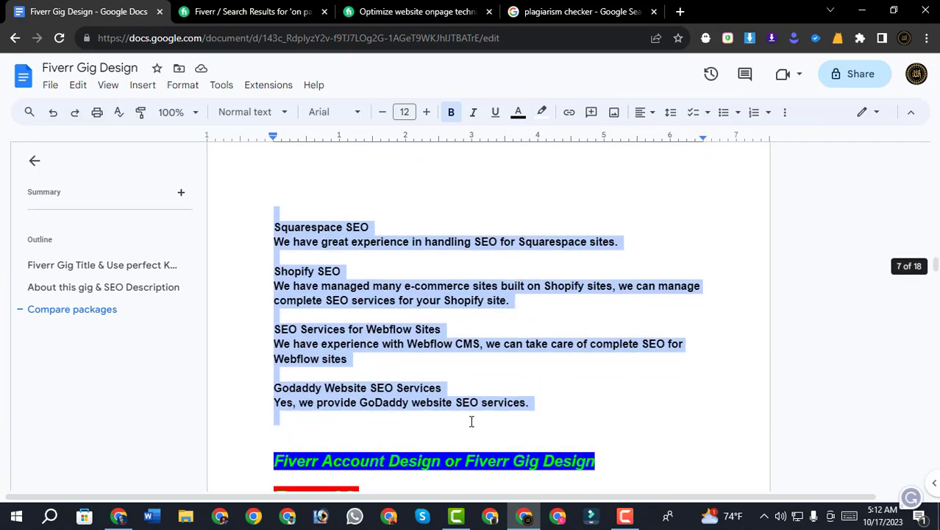
right_click(354, 241)
click(388, 177)
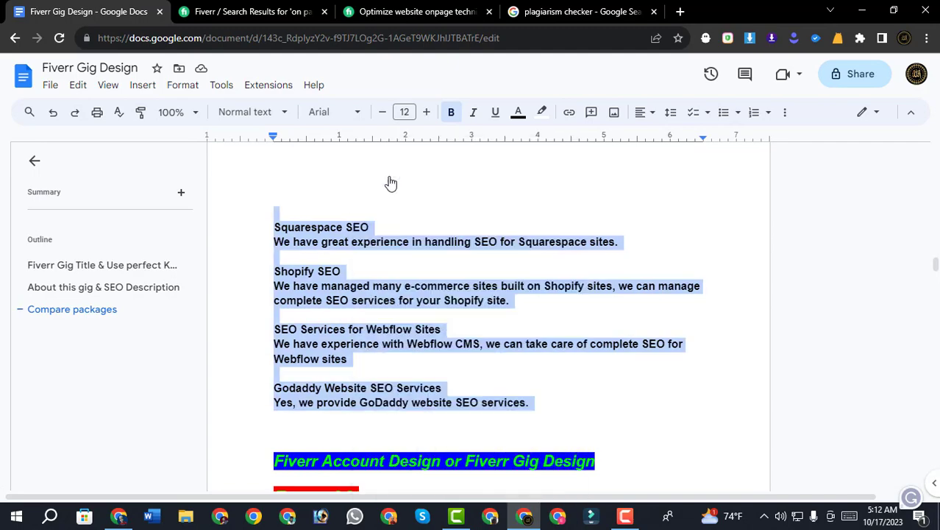
scroll(347, 289, up, 20)
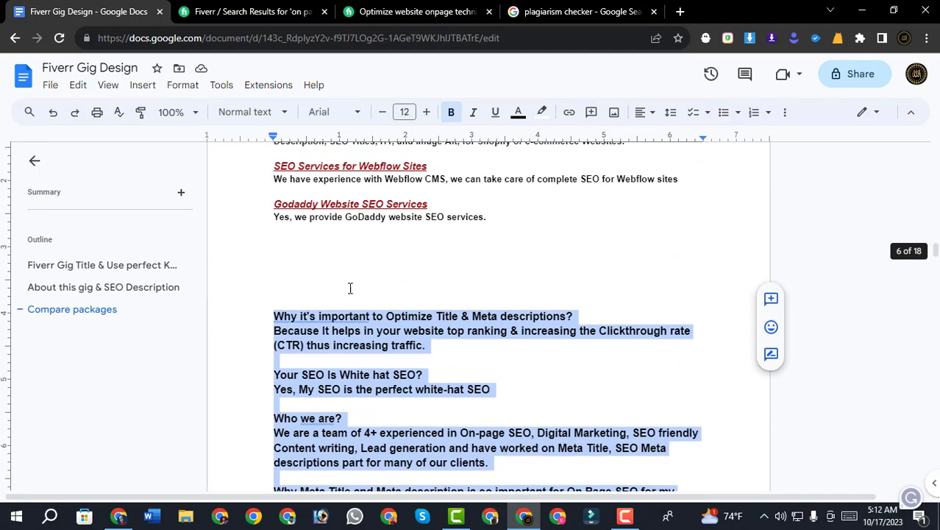
scroll(287, 352, down, 2)
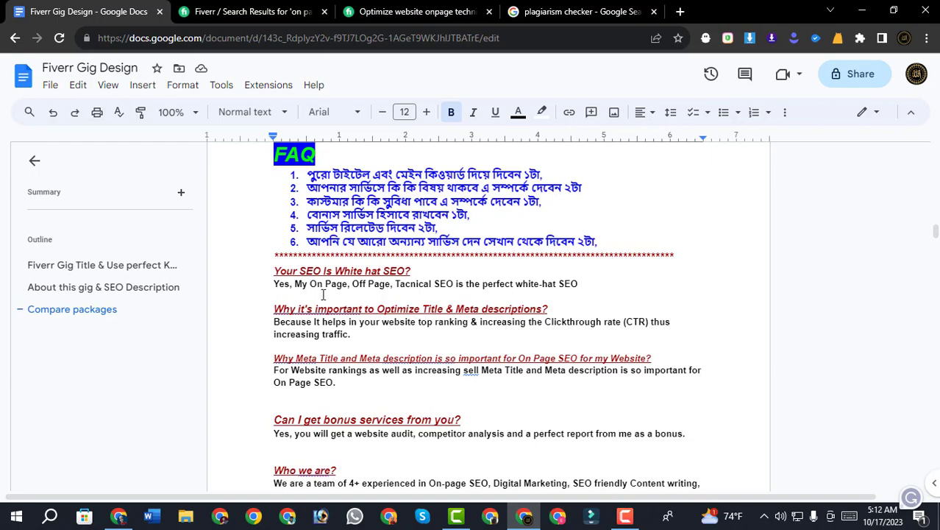
Step: Select the formatted FAQ questions and answers from "Your SEO Is White hat SEO?" down through the GoDaddy answer
scroll(287, 352, down, 4)
scroll(335, 306, up, 5)
scroll(291, 300, down, 1)
click(275, 274)
key(ctrl+shift+End)
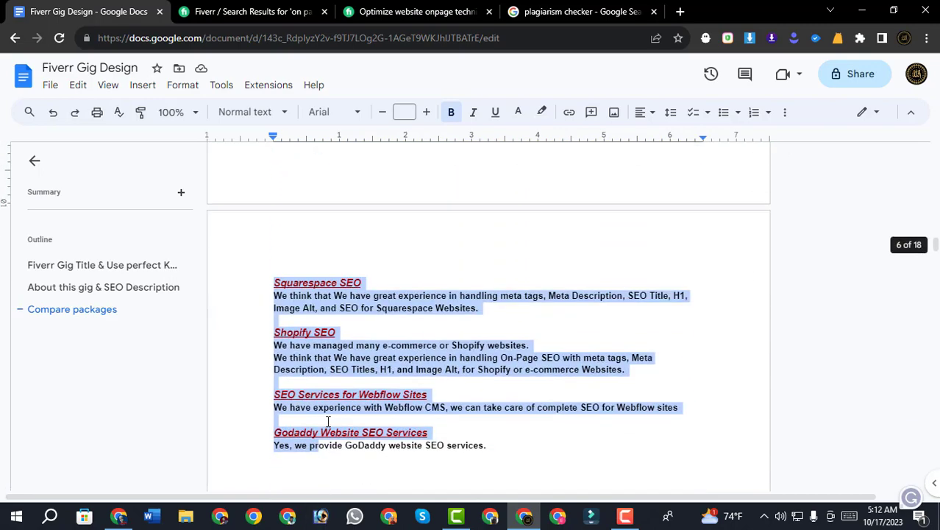
key(ctrl+v)
scroll(305, 241, down, 2)
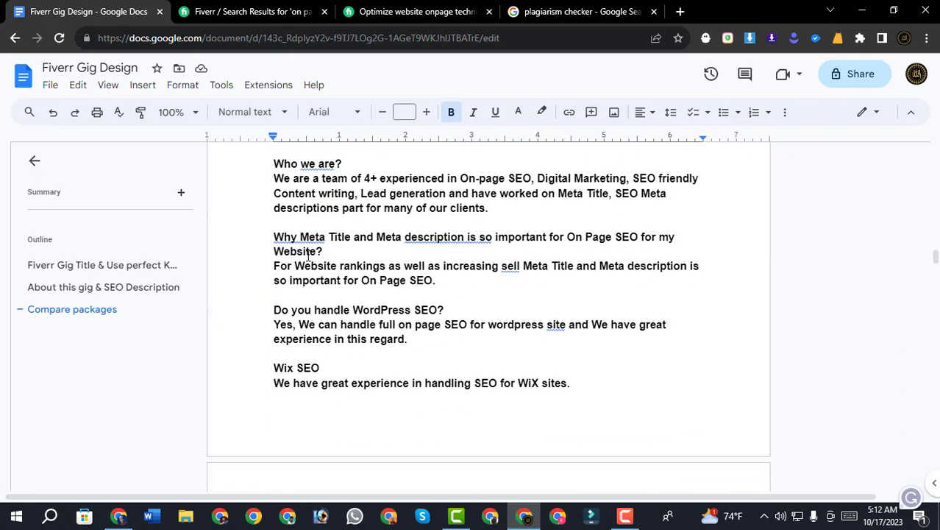
Step: Copy the plain FAQ text from "Why it's important to Optimize Title & Meta descriptions?" through the GoDaddy website SEO answer
scroll(305, 241, up, 3)
click(273, 269)
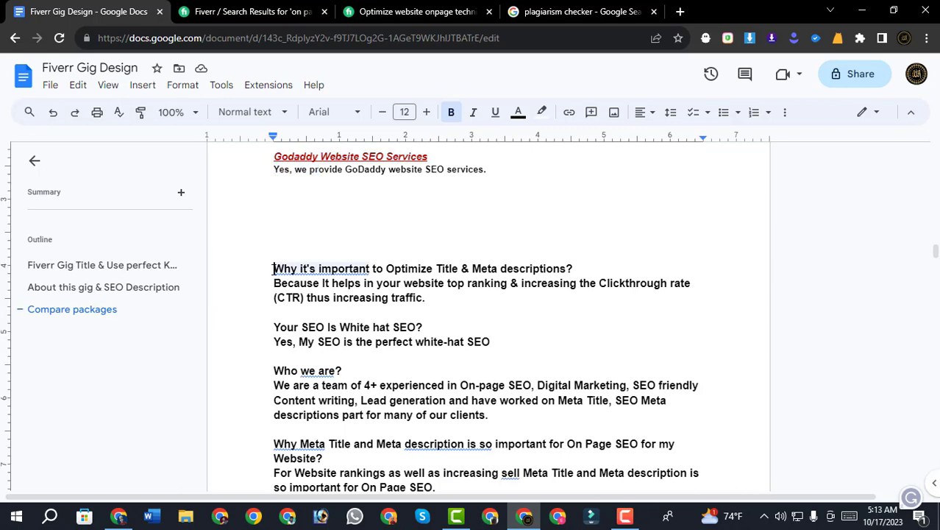
drag(273, 268, 532, 374)
right_click(403, 278)
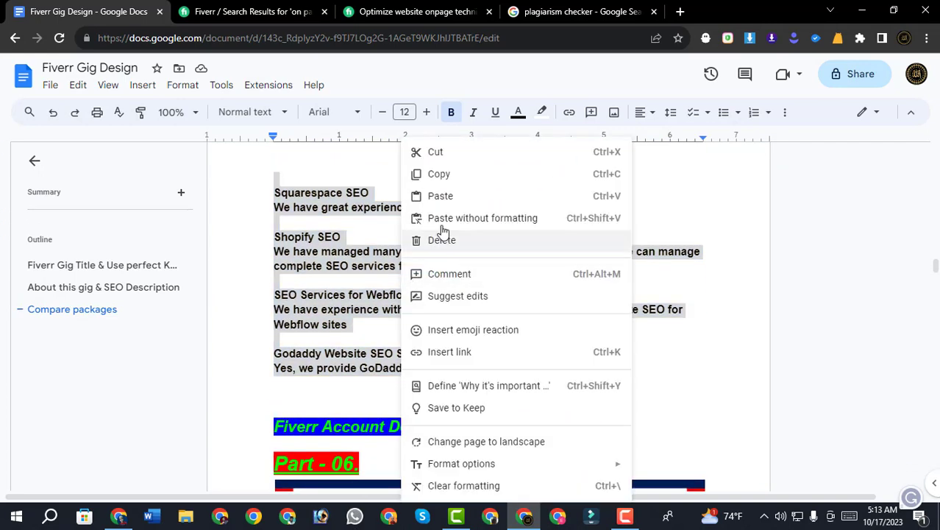
click(445, 175)
Step: Open the Duplichecker plagiarism checker from the Google search results and close the search results page
click(541, 10)
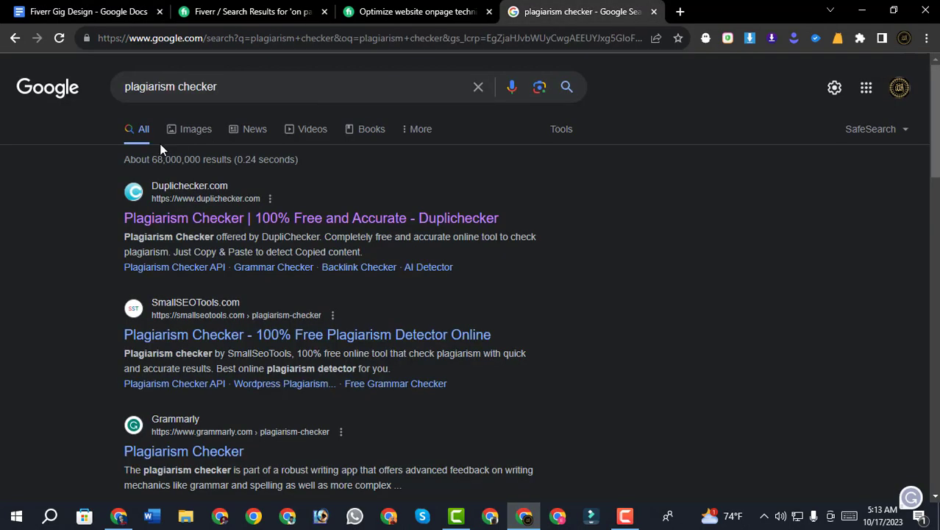
click(180, 214)
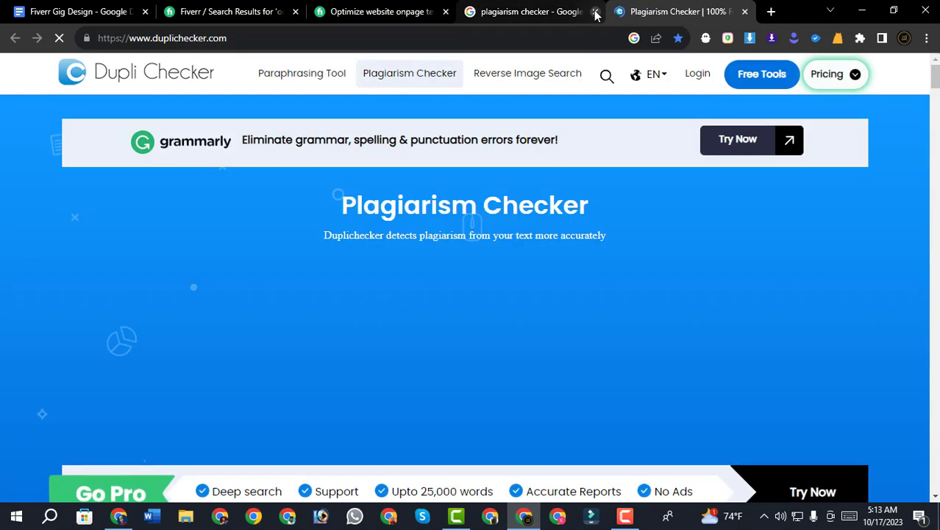
click(596, 11)
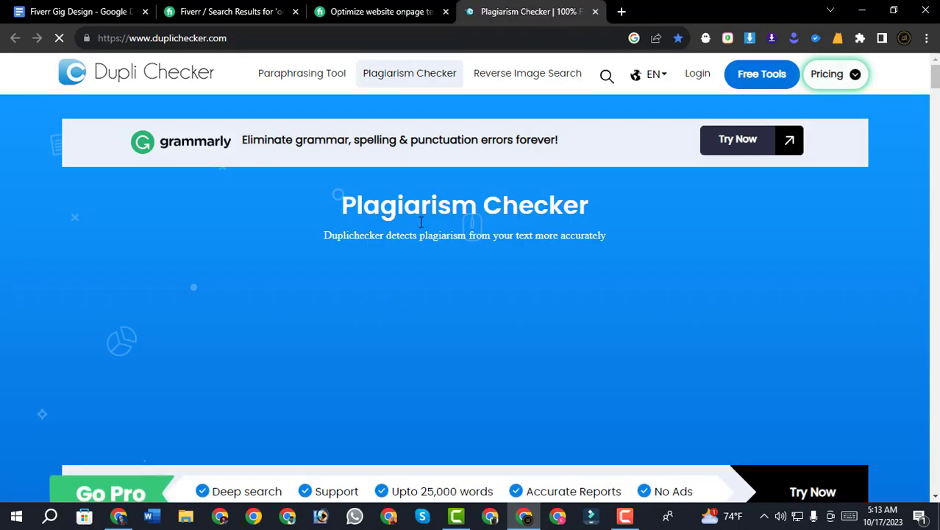
Step: Paste the copied plain FAQ text into Duplichecker and run the plagiarism check
scroll(354, 239, down, 3)
scroll(156, 354, down, 1)
scroll(156, 359, down, 2)
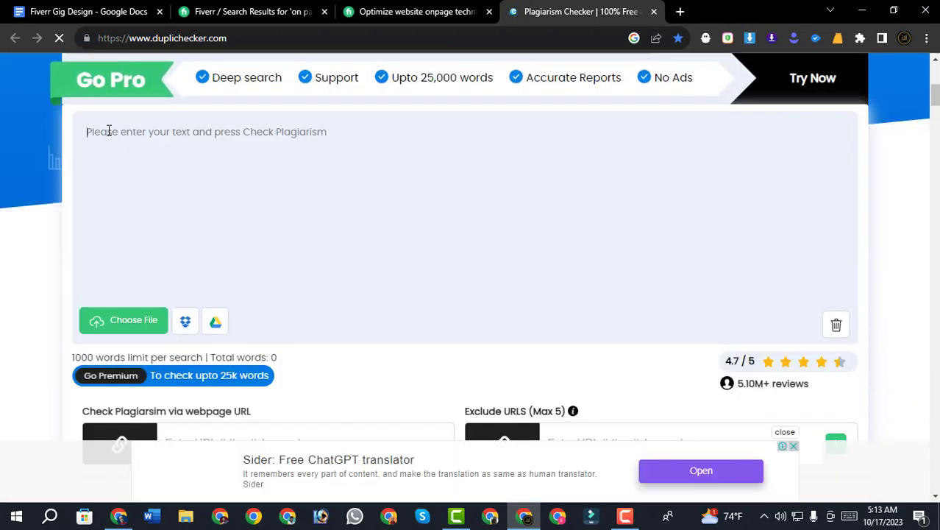
click(109, 131)
key(ctrl+v)
scroll(351, 321, down, 4)
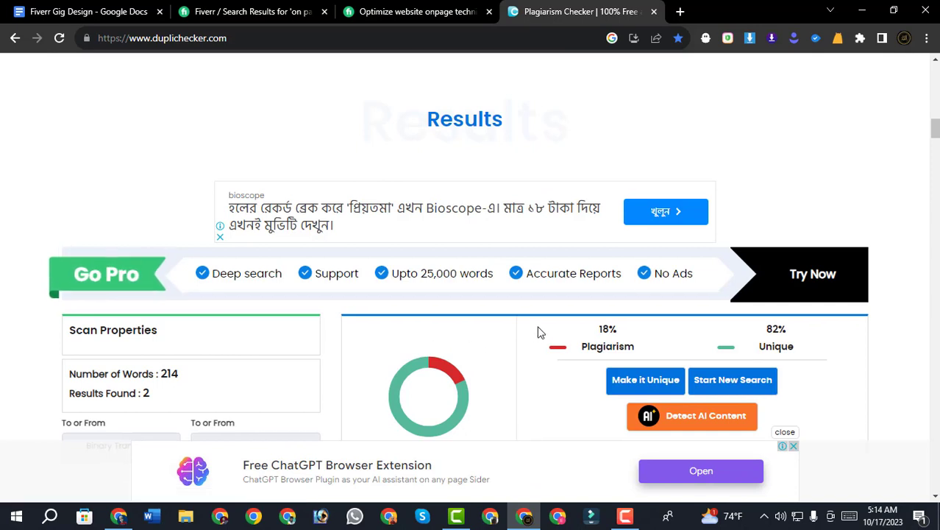
Step: Capture the score area of the results, outline the Plagiarism and Unique percentages with red rectangles, and copy the capture
key(Print)
drag(925, 479, 271, 250)
click(257, 399)
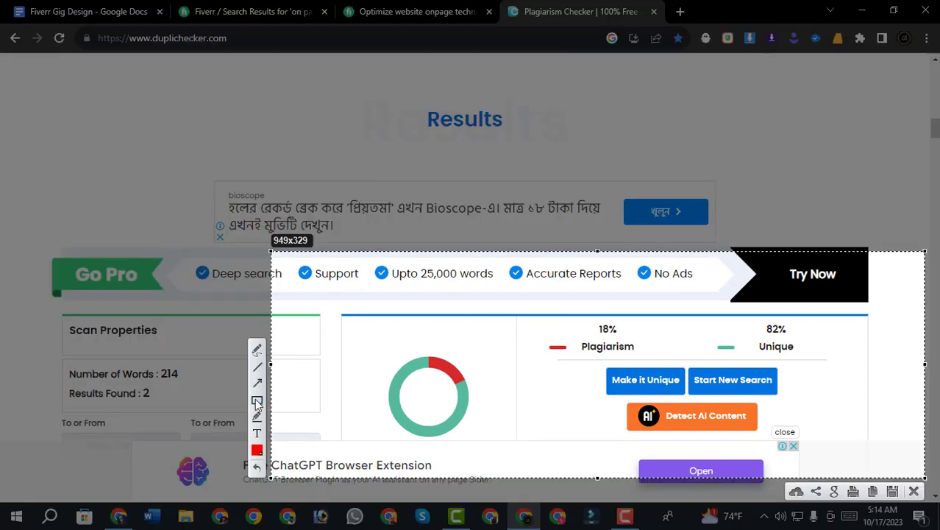
drag(542, 308, 644, 358)
drag(586, 319, 633, 338)
mouse_move(751, 315)
mouse_down()
mouse_move(805, 340)
mouse_move(785, 355)
mouse_up()
key(ctrl+c)
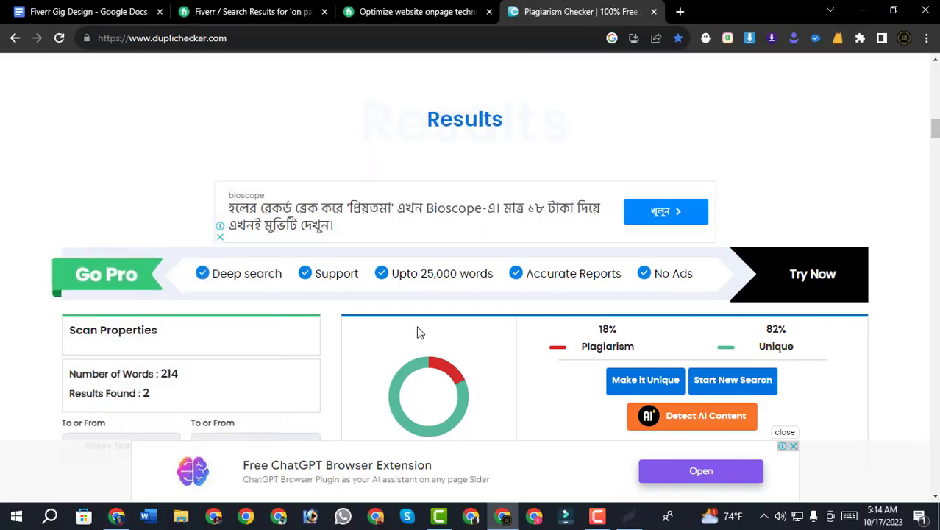
Step: Outline the flagged question "Why it's important to Optimize Title & Meta descriptions?" in red on a screen capture, and close the capture
scroll(416, 333, down, 7)
scroll(416, 333, up, 3)
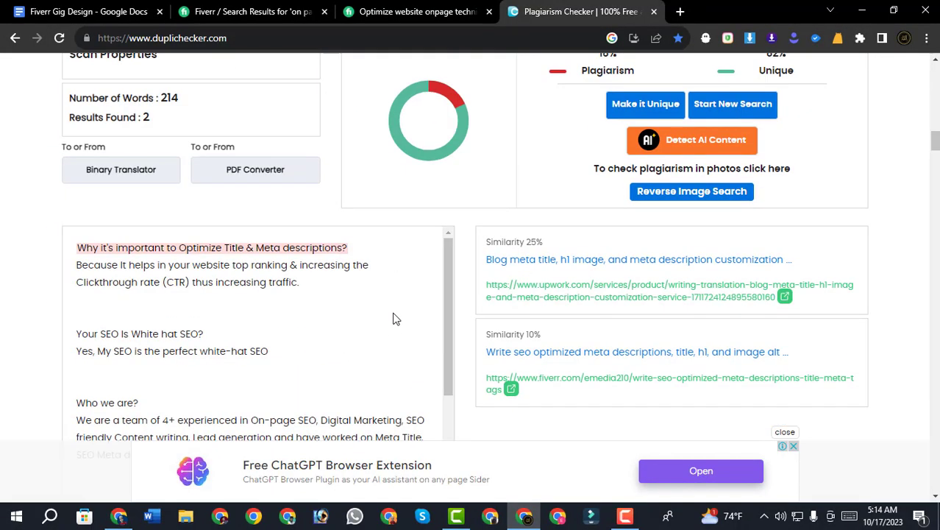
scroll(395, 319, down, 2)
scroll(615, 264, down, 2)
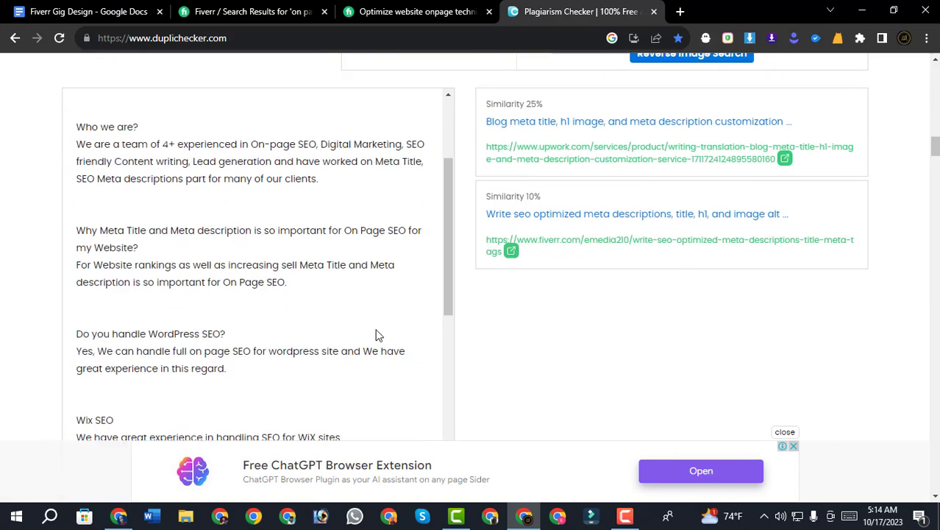
scroll(377, 332, up, 2)
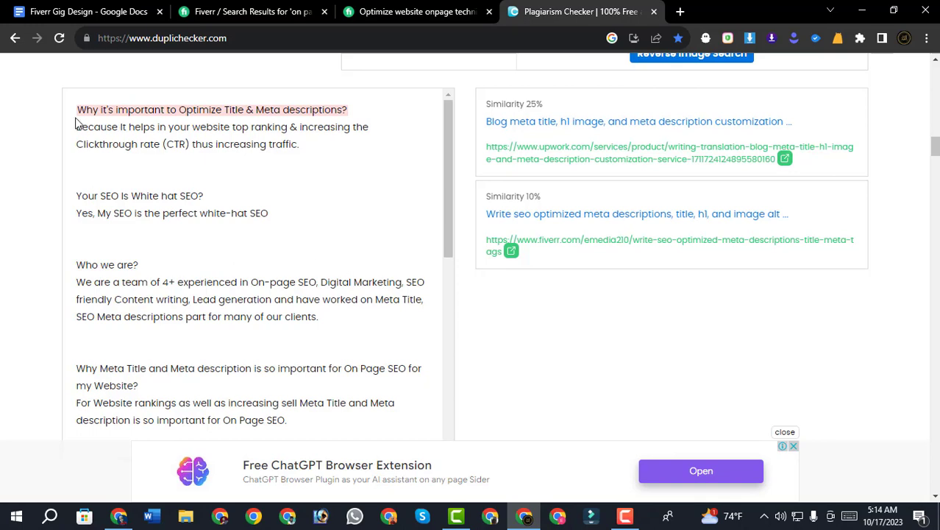
key(Print)
drag(53, 92, 386, 124)
drag(76, 103, 322, 120)
drag(355, 121, 358, 121)
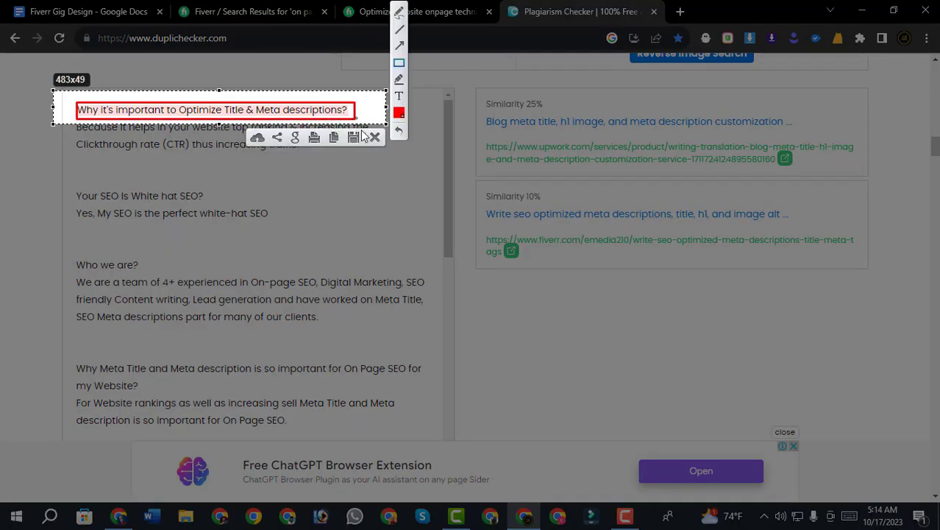
click(375, 138)
Step: Point out the flagged Squarespace SEO answer in the scanned text by selecting its sentence
scroll(309, 207, down, 6)
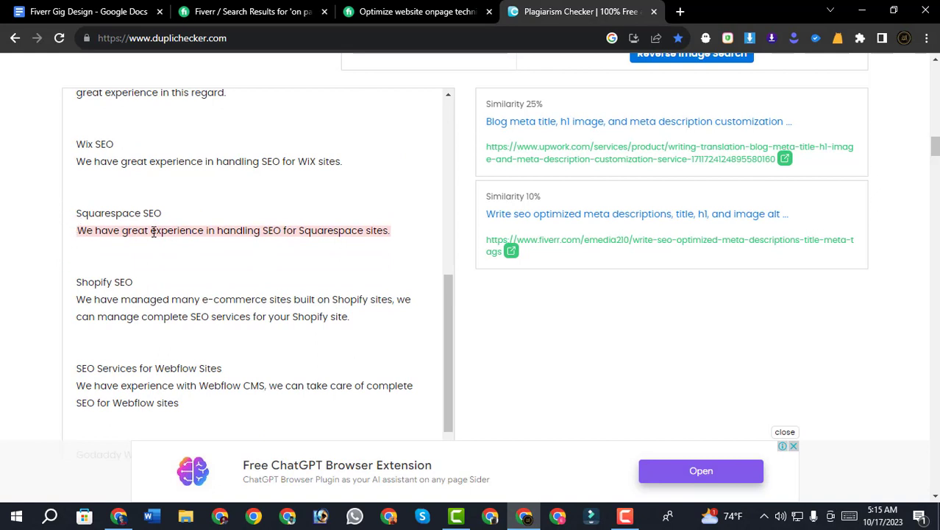
drag(76, 231, 430, 241)
click(326, 251)
scroll(284, 309, down, 1)
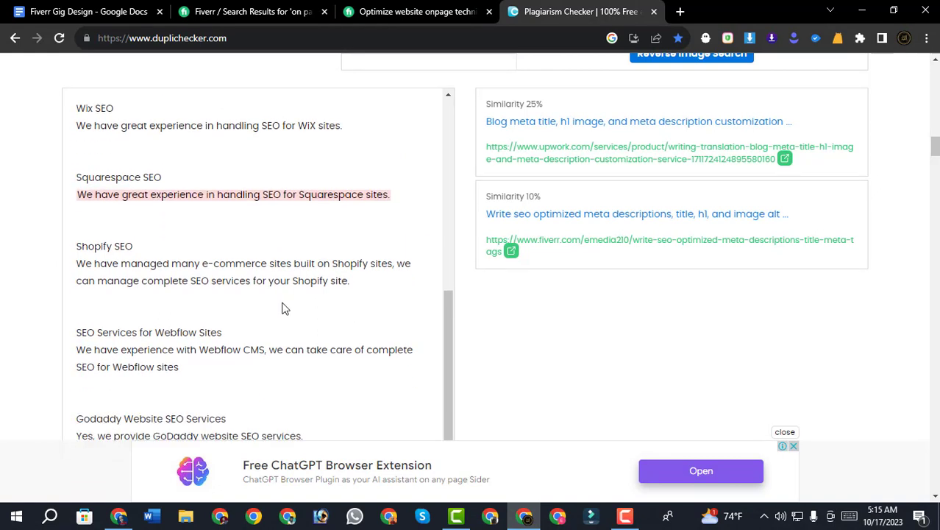
Step: Outline the matching Upwork and Fiverr source URLs with red rectangles on a screen capture, and close the capture
scroll(285, 309, up, 2)
scroll(486, 309, up, 3)
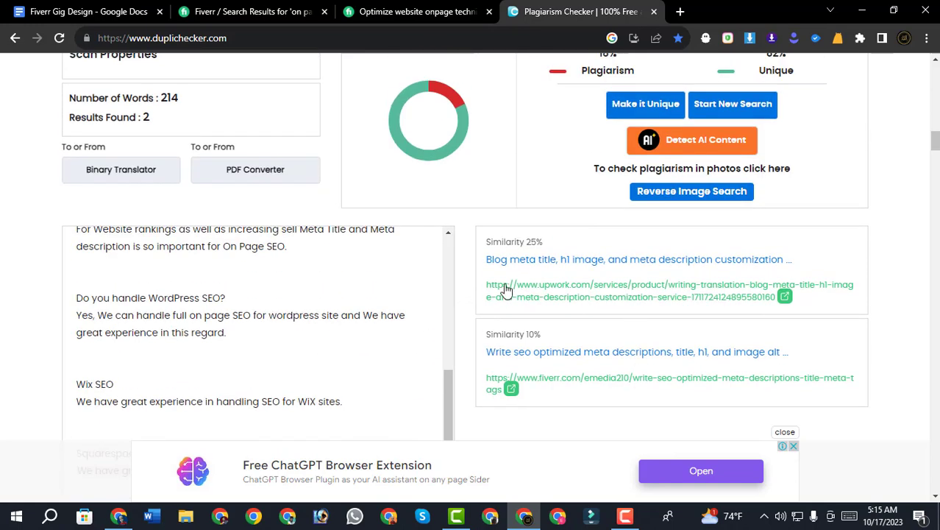
scroll(537, 283, down, 3)
scroll(537, 283, up, 1)
key(Print)
drag(107, 109, 906, 407)
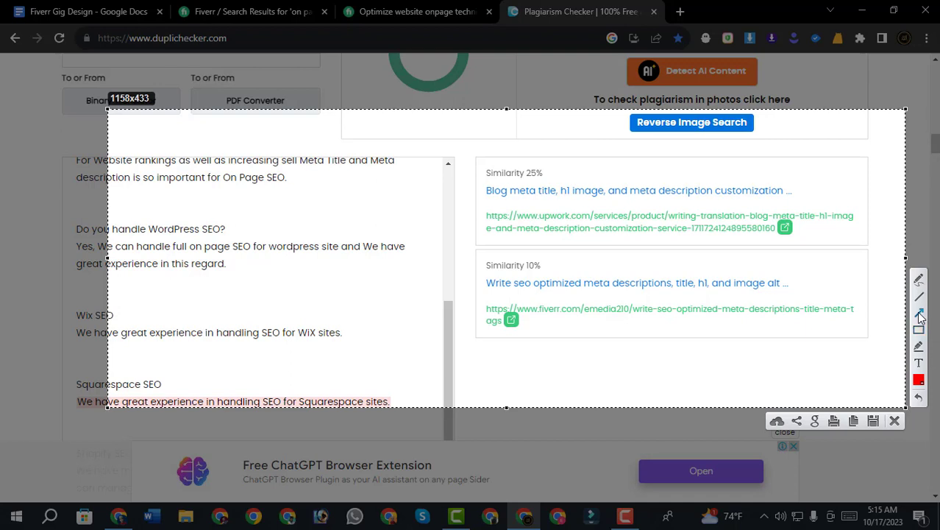
drag(474, 294, 874, 340)
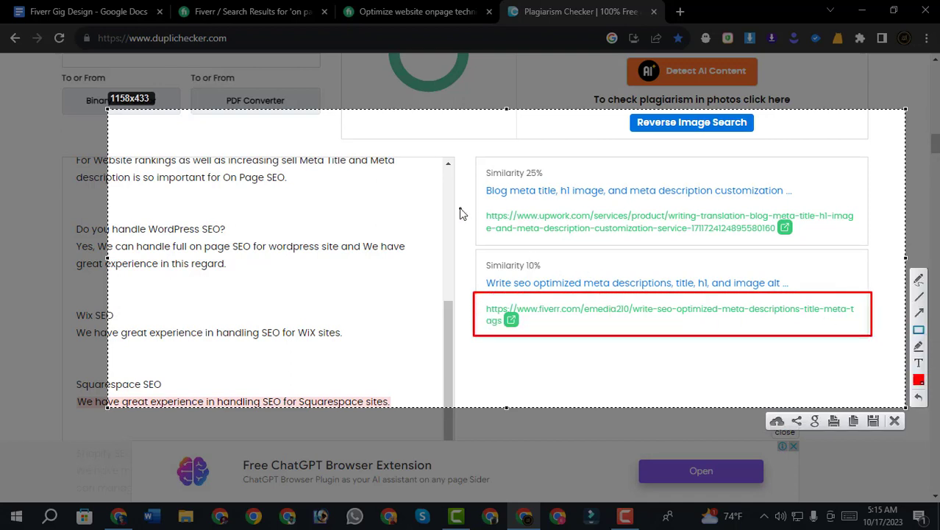
drag(465, 207, 867, 243)
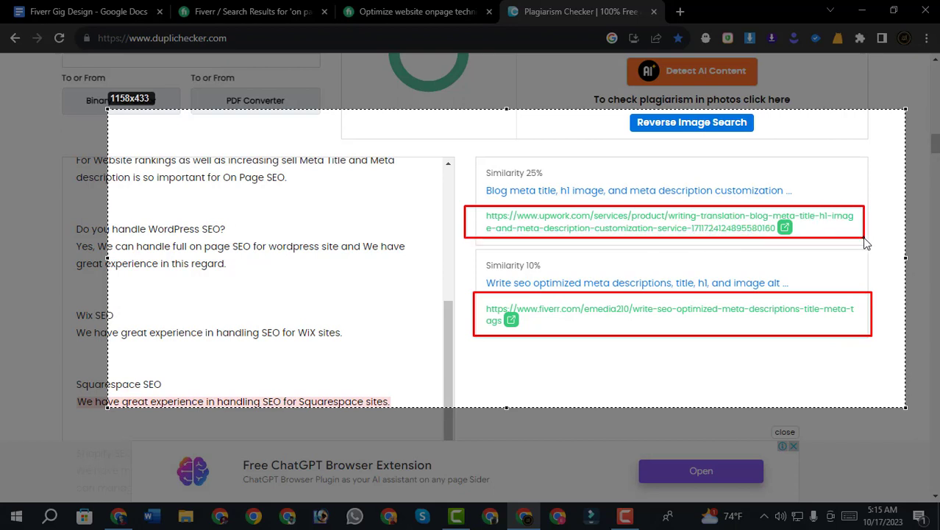
drag(458, 286, 882, 346)
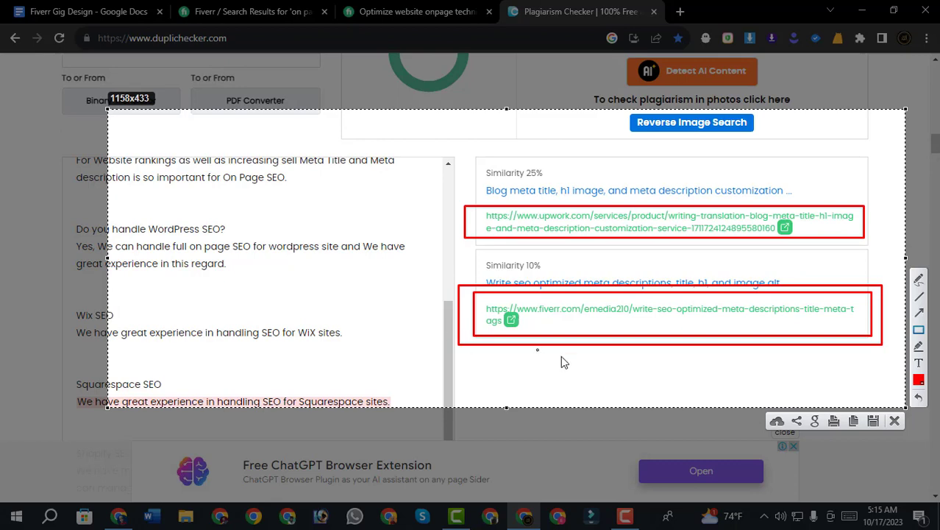
click(895, 421)
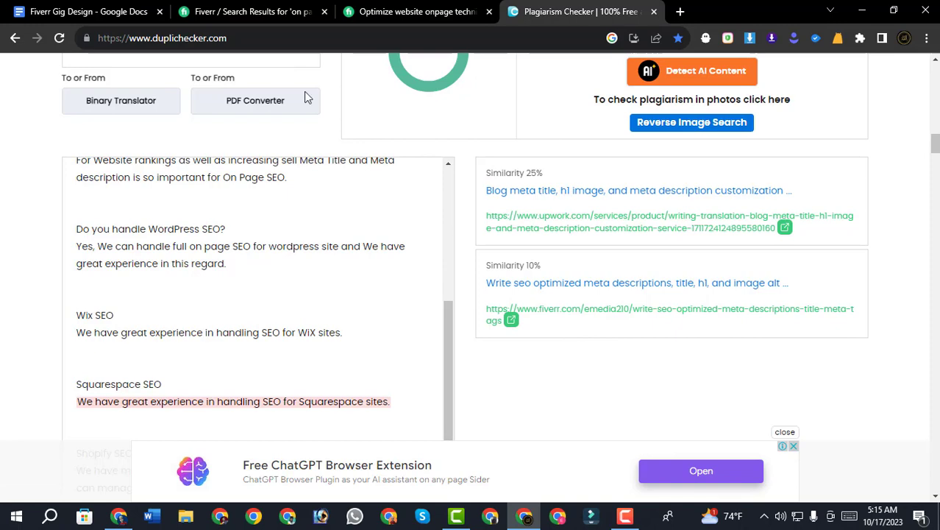
Step: Return to the Google Docs document and copy the formatted FAQ from "Your SEO Is White hat SEO?" through the GoDaddy answer
scroll(466, 231, up, 3)
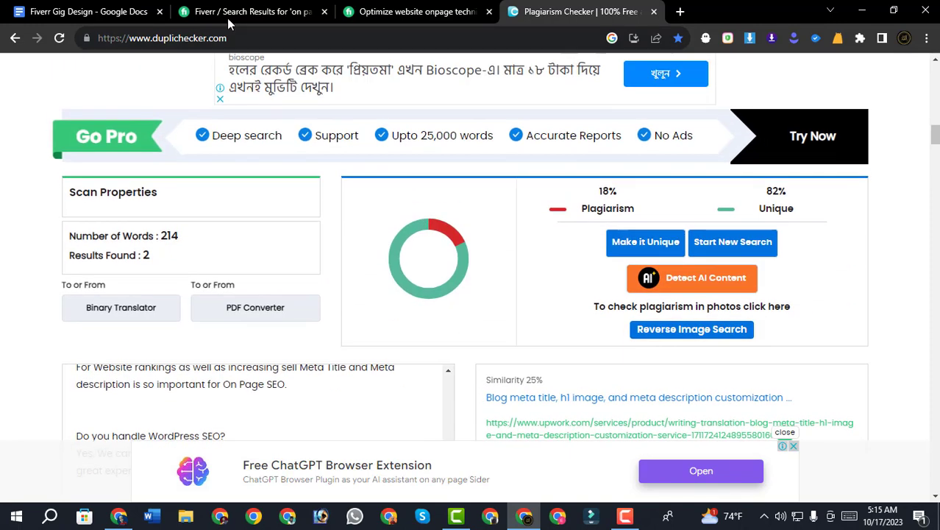
click(89, 11)
scroll(370, 318, up, 15)
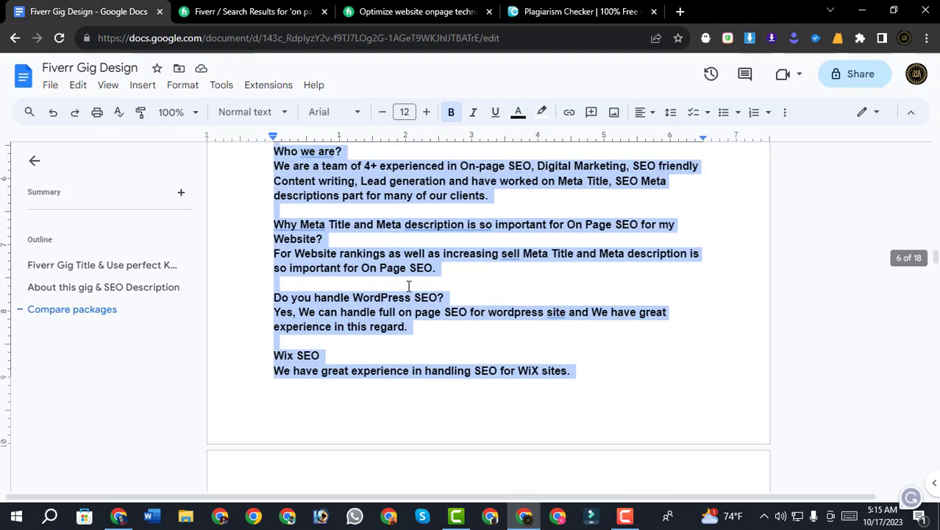
scroll(259, 165, up, 15)
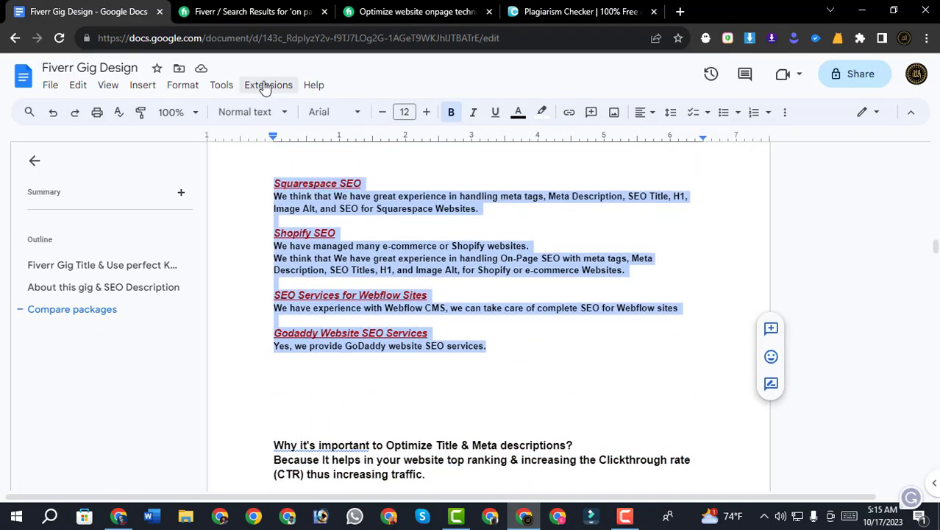
scroll(274, 162, up, 1)
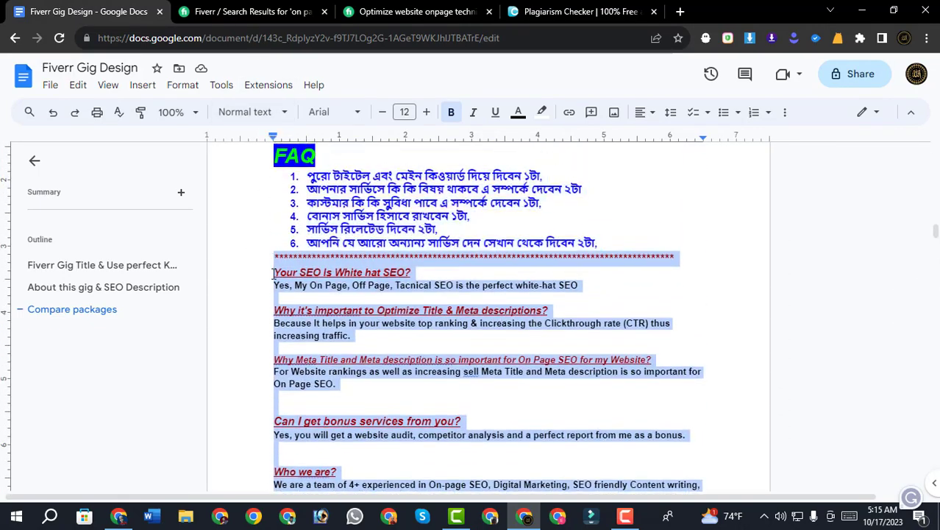
right_click(275, 277)
click(309, 173)
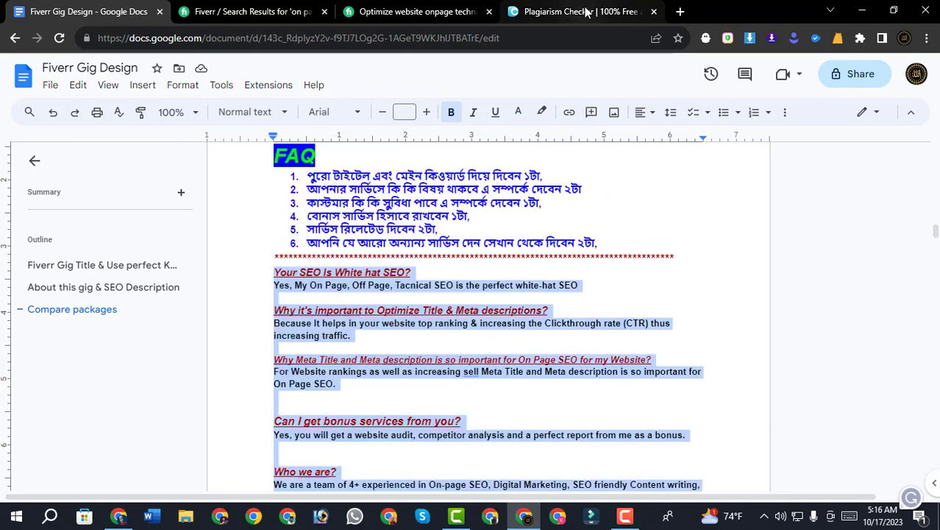
Step: Replace the text in Duplichecker with the copied formatted FAQ, run the plagiarism check with the robot verification ticked, and view its results
click(581, 11)
scroll(468, 263, up, 5)
scroll(468, 263, down, 6)
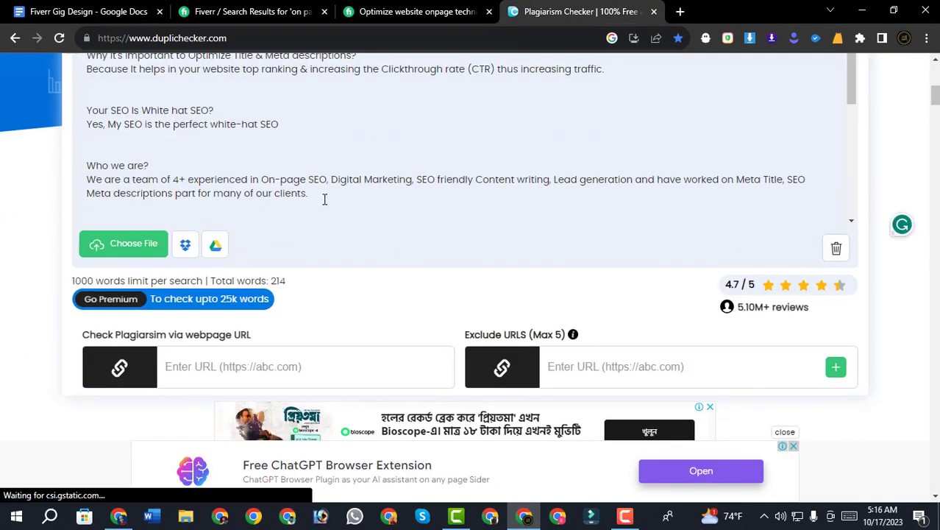
key(ctrl+a)
key(ctrl+v)
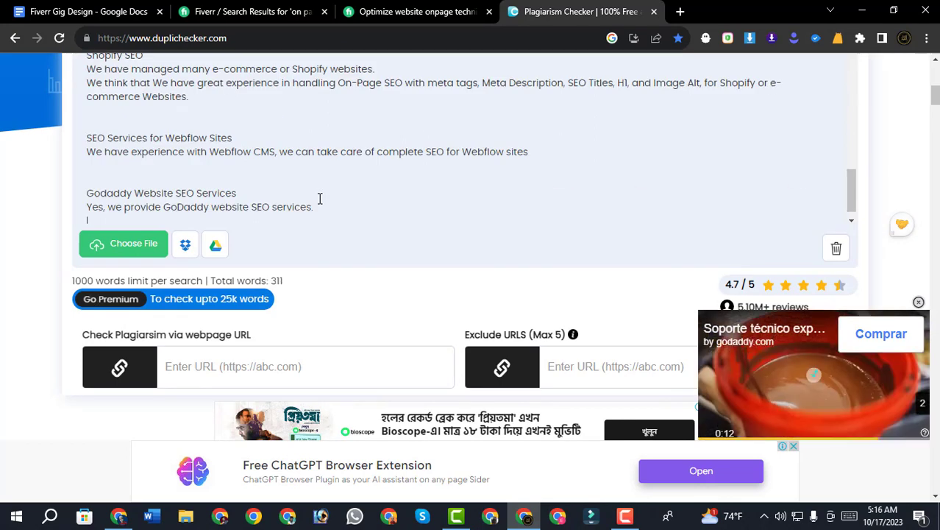
scroll(510, 231, down, 4)
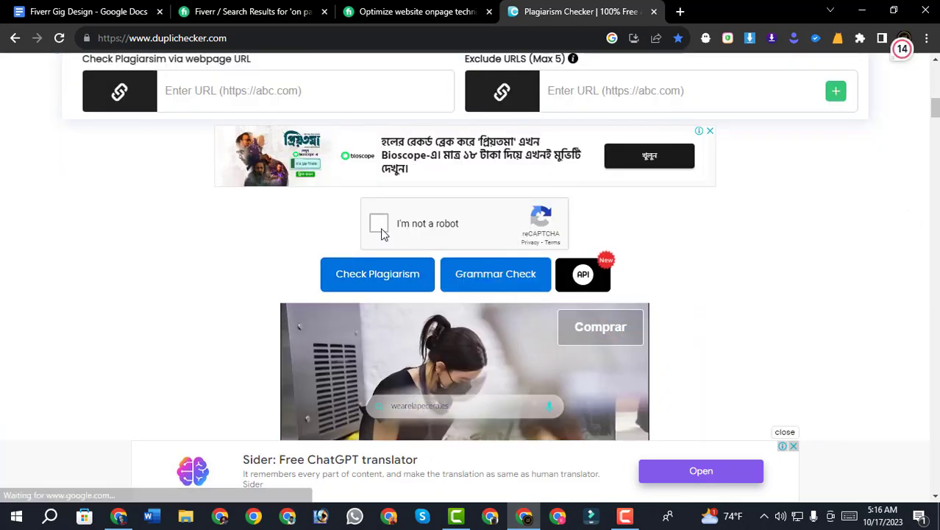
click(378, 227)
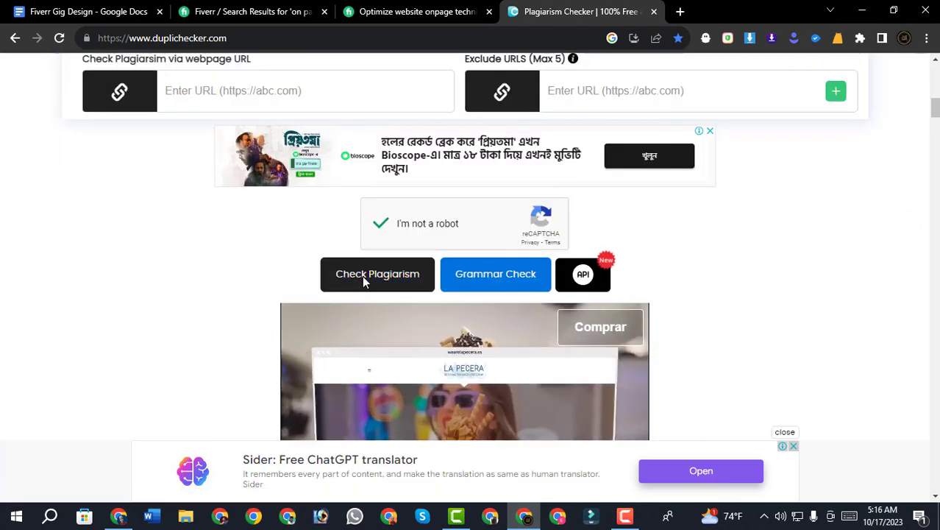
click(353, 279)
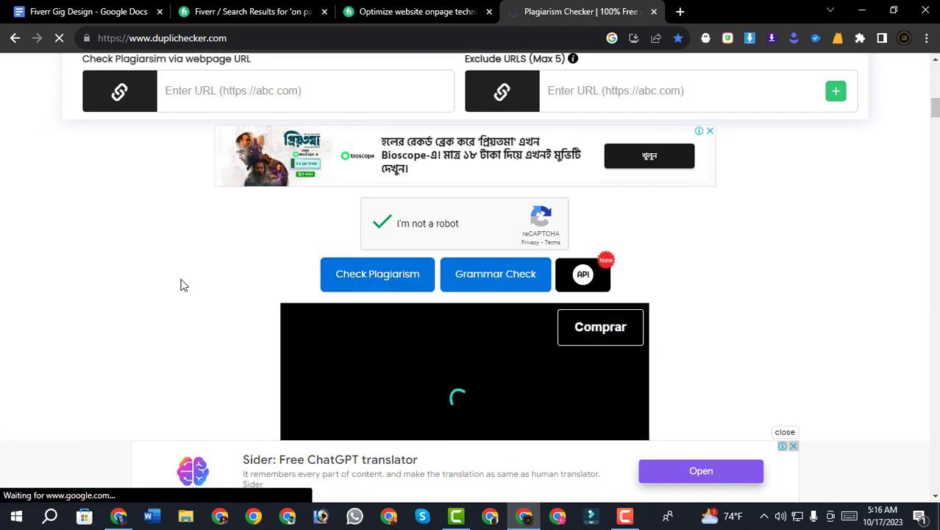
key(ctrl+1)
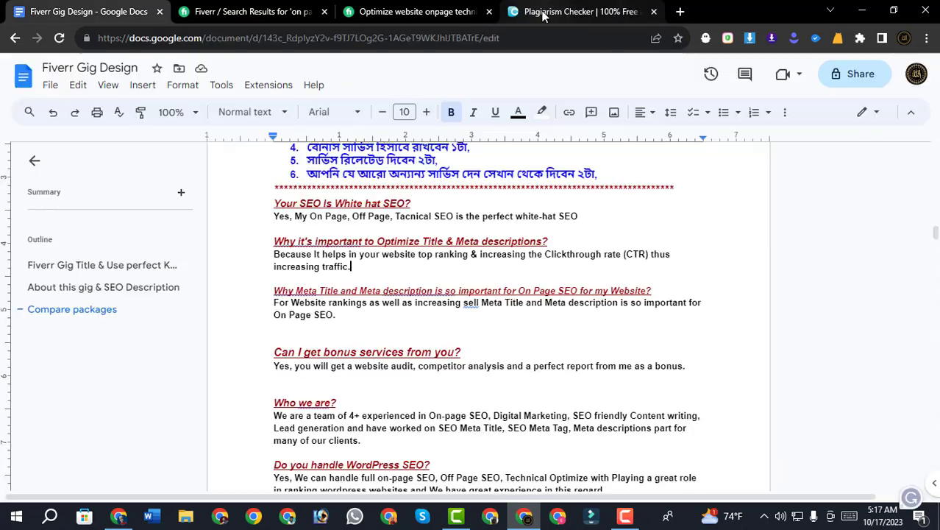
click(548, 13)
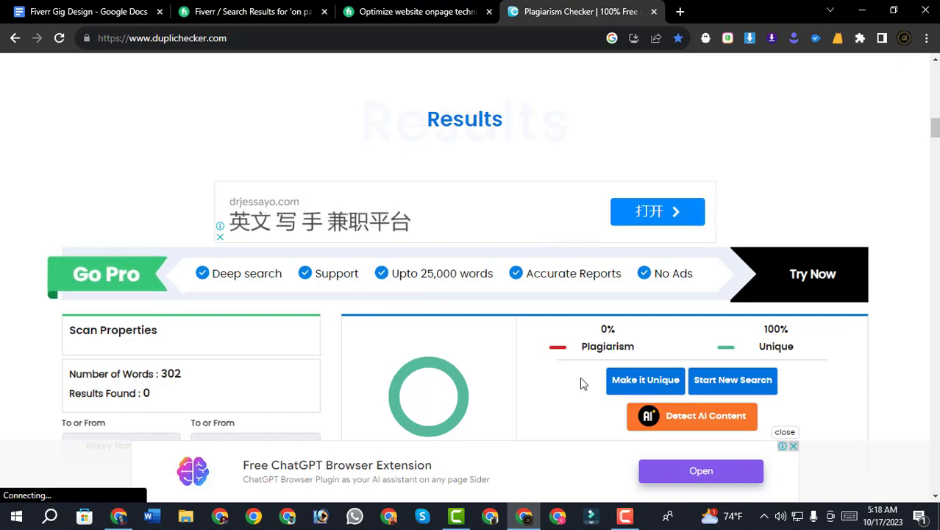
Step: Start a screen capture of the Duplichecker results, widening the area to about 819x281 to cover the ring chart and percentages
scroll(625, 346, down, 2)
scroll(673, 308, up, 1)
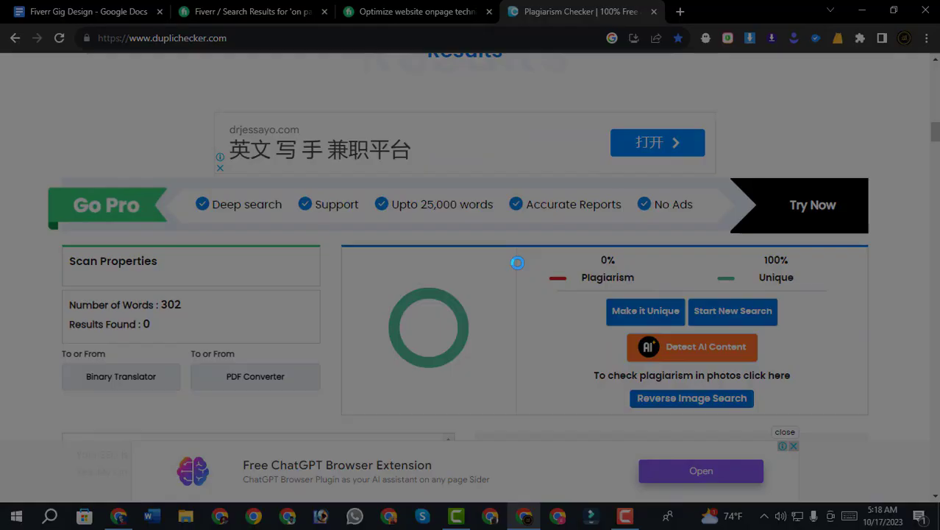
drag(477, 221, 897, 414)
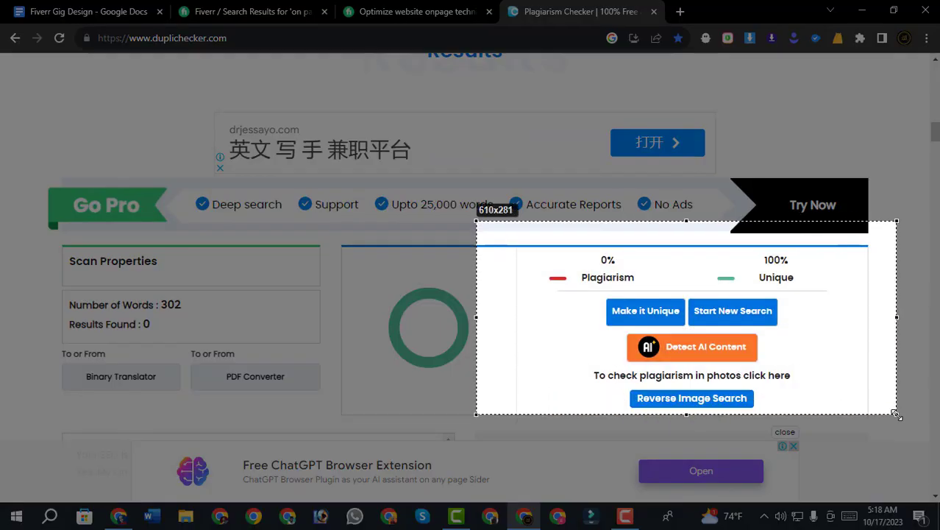
drag(476, 317, 333, 318)
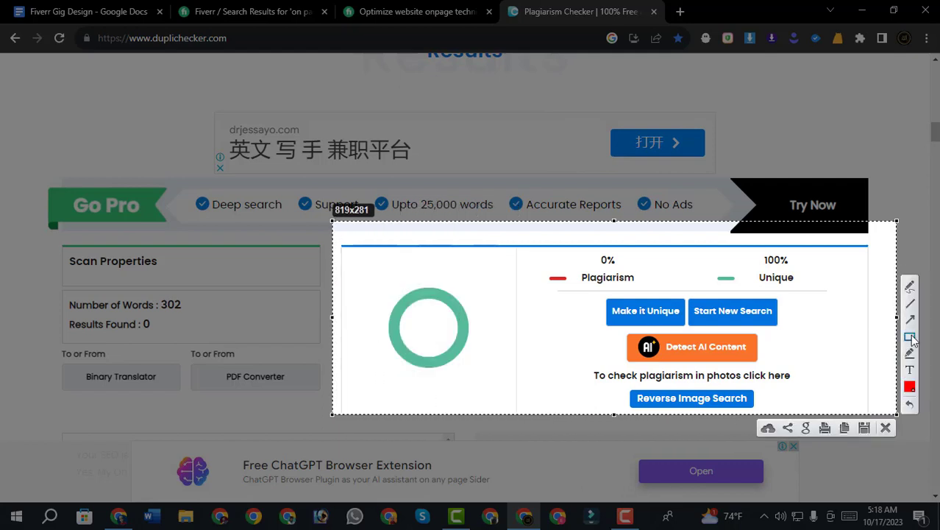
Step: Outline the Unique and Plagiarism results, their percentages and the ring chart with red rectangles, and close the capture
drag(685, 240, 832, 292)
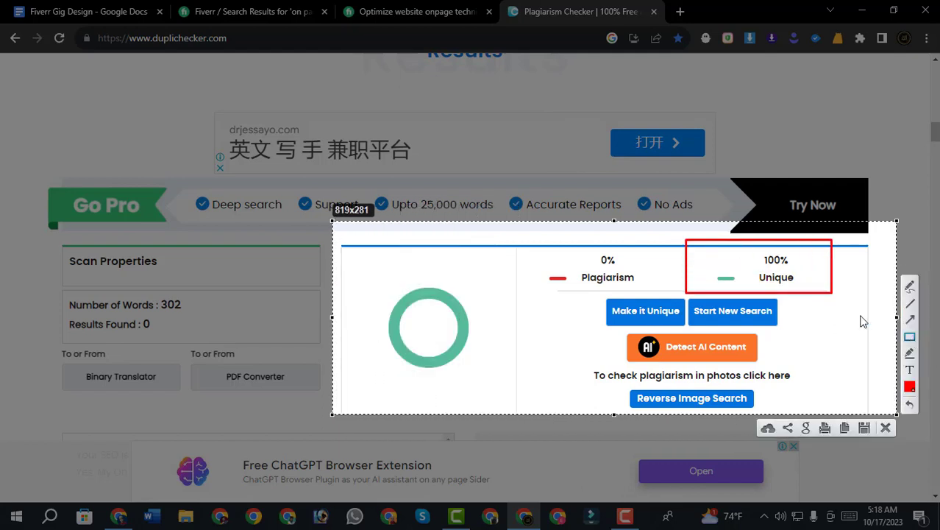
drag(753, 250, 800, 268)
mouse_move(541, 245)
mouse_down()
mouse_move(633, 275)
mouse_move(646, 292)
mouse_up()
drag(583, 245, 627, 268)
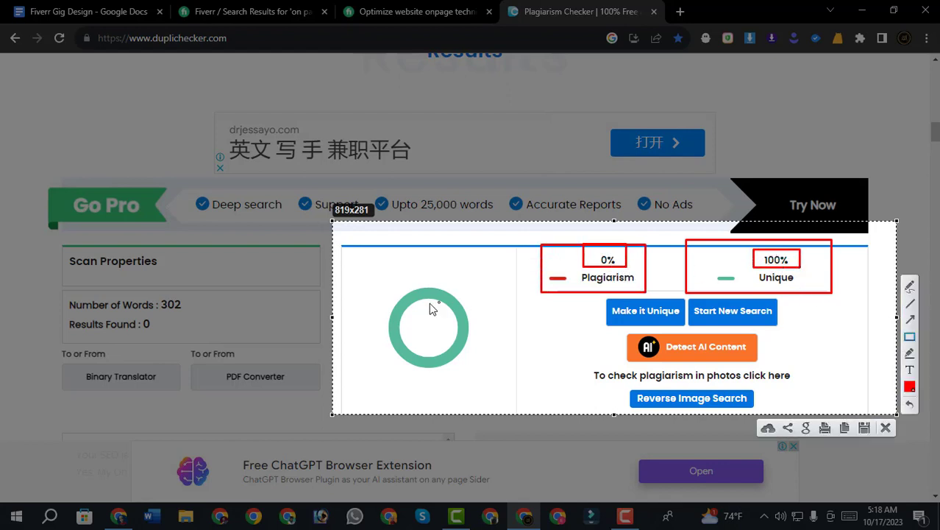
mouse_move(357, 281)
mouse_down()
mouse_move(482, 355)
mouse_move(489, 383)
mouse_up()
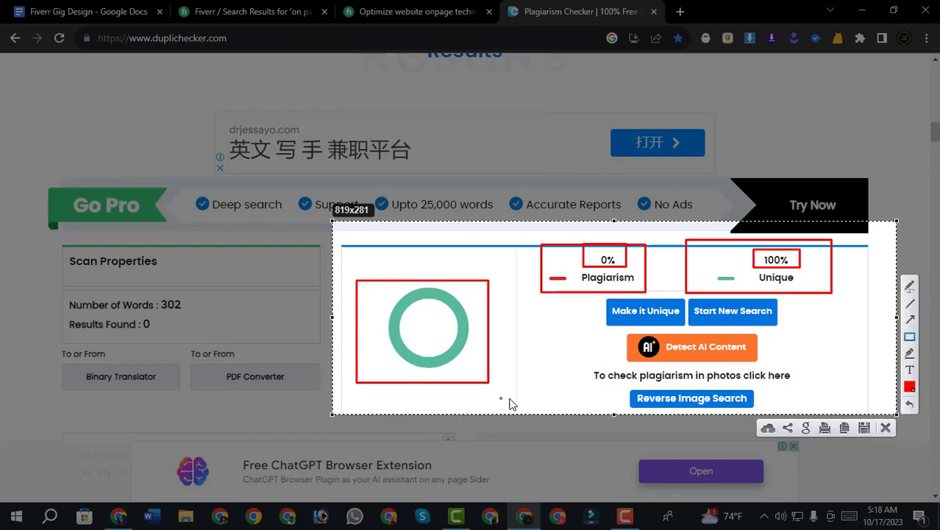
mouse_move(752, 268)
mouse_down()
mouse_move(820, 296)
mouse_move(799, 290)
mouse_up()
click(880, 430)
Step: Return to the Fiverr Gig Design document and review the original unformatted FAQ text against the formatted FAQ under Part - 05
click(83, 11)
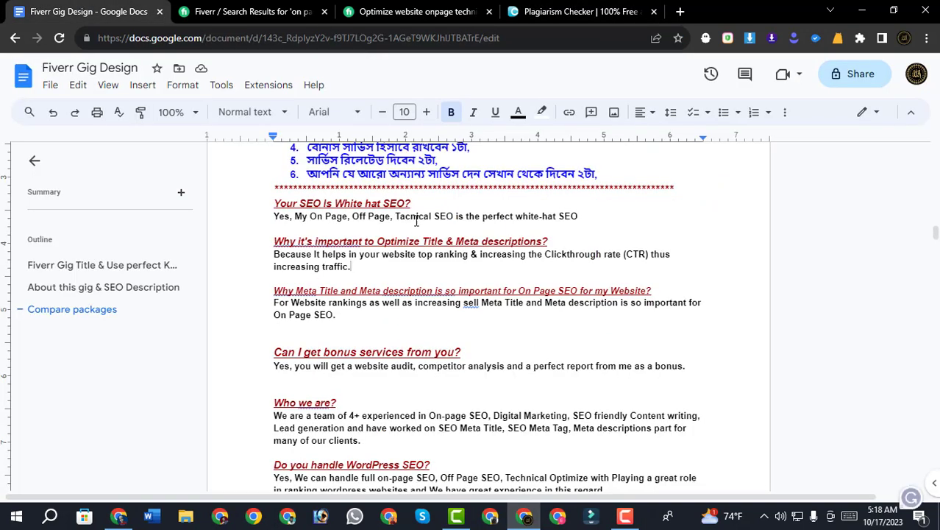
key(ctrl+z)
key(ctrl+z)
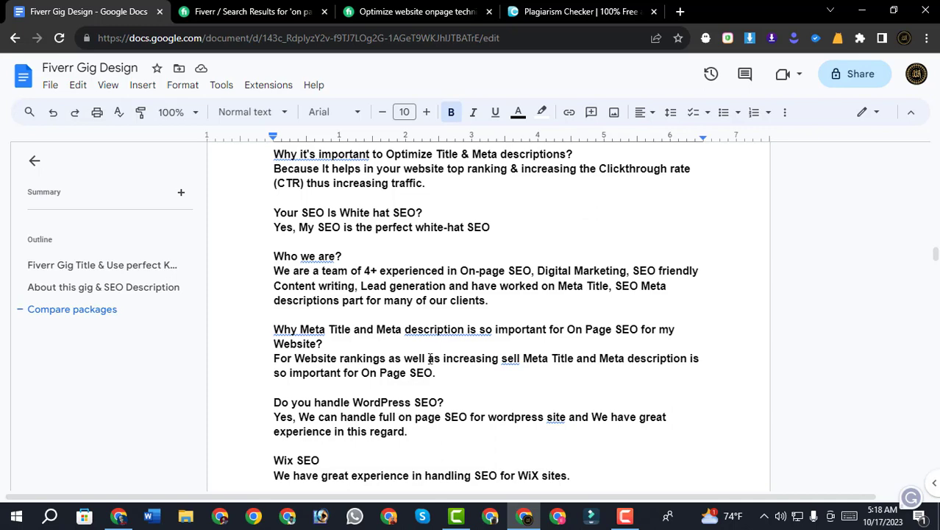
key(ctrl+y)
key(ctrl+y)
key(ctrl+y)
key(ctrl+y)
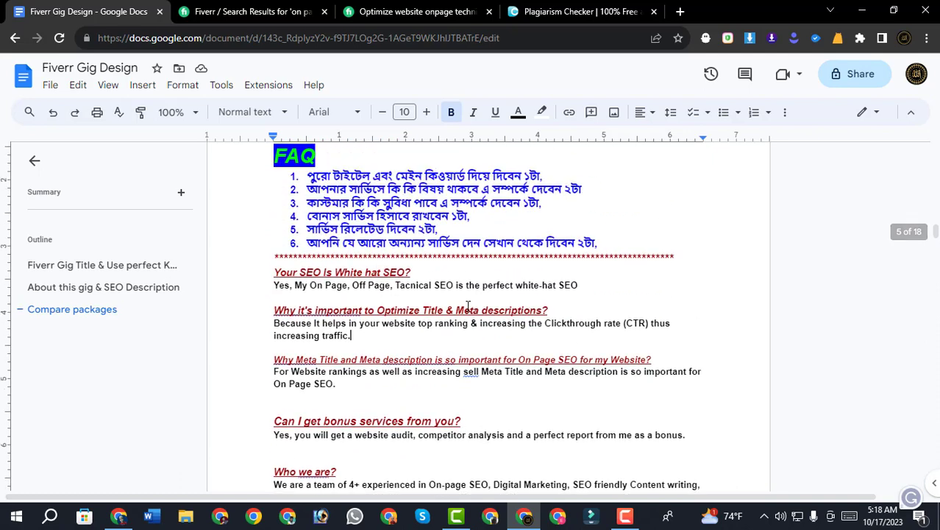
scroll(468, 306, up, 3)
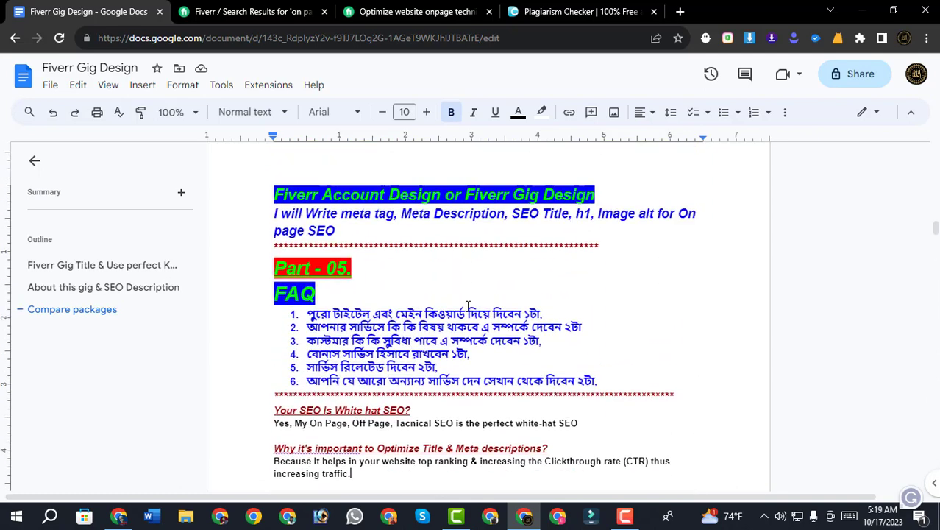